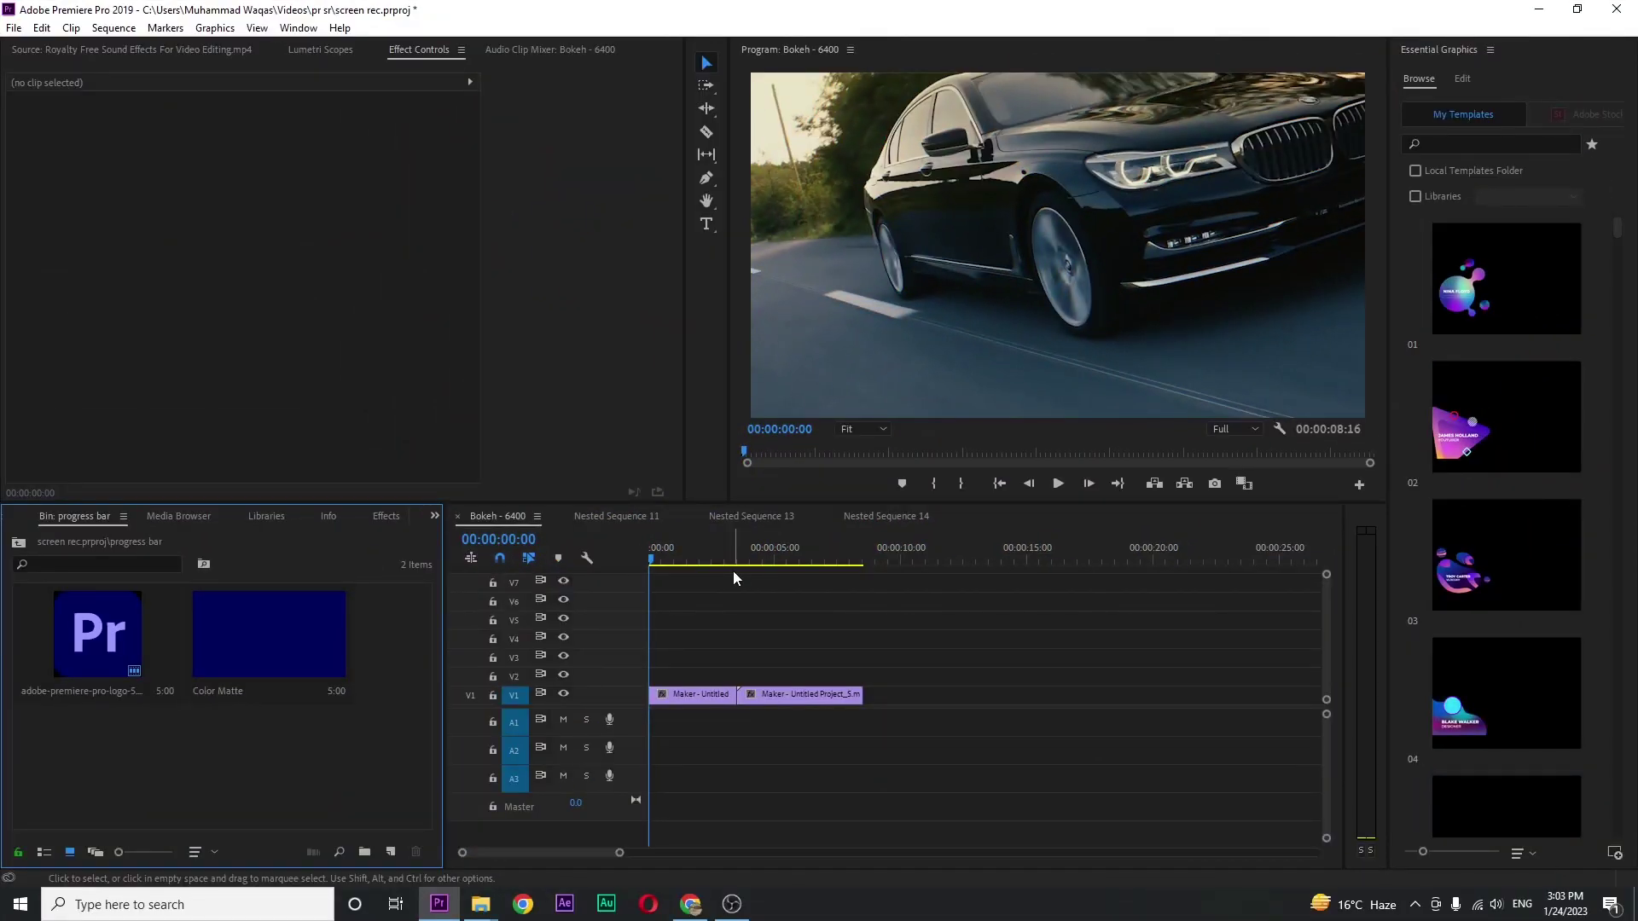
Create a new adjustment layer with its default settings.
mouse_move(689, 550)
mouse_down()
mouse_move(772, 542)
mouse_move(713, 535)
mouse_move(755, 533)
mouse_move(715, 533)
mouse_move(756, 533)
mouse_move(724, 534)
mouse_move(740, 528)
mouse_move(650, 553)
mouse_up()
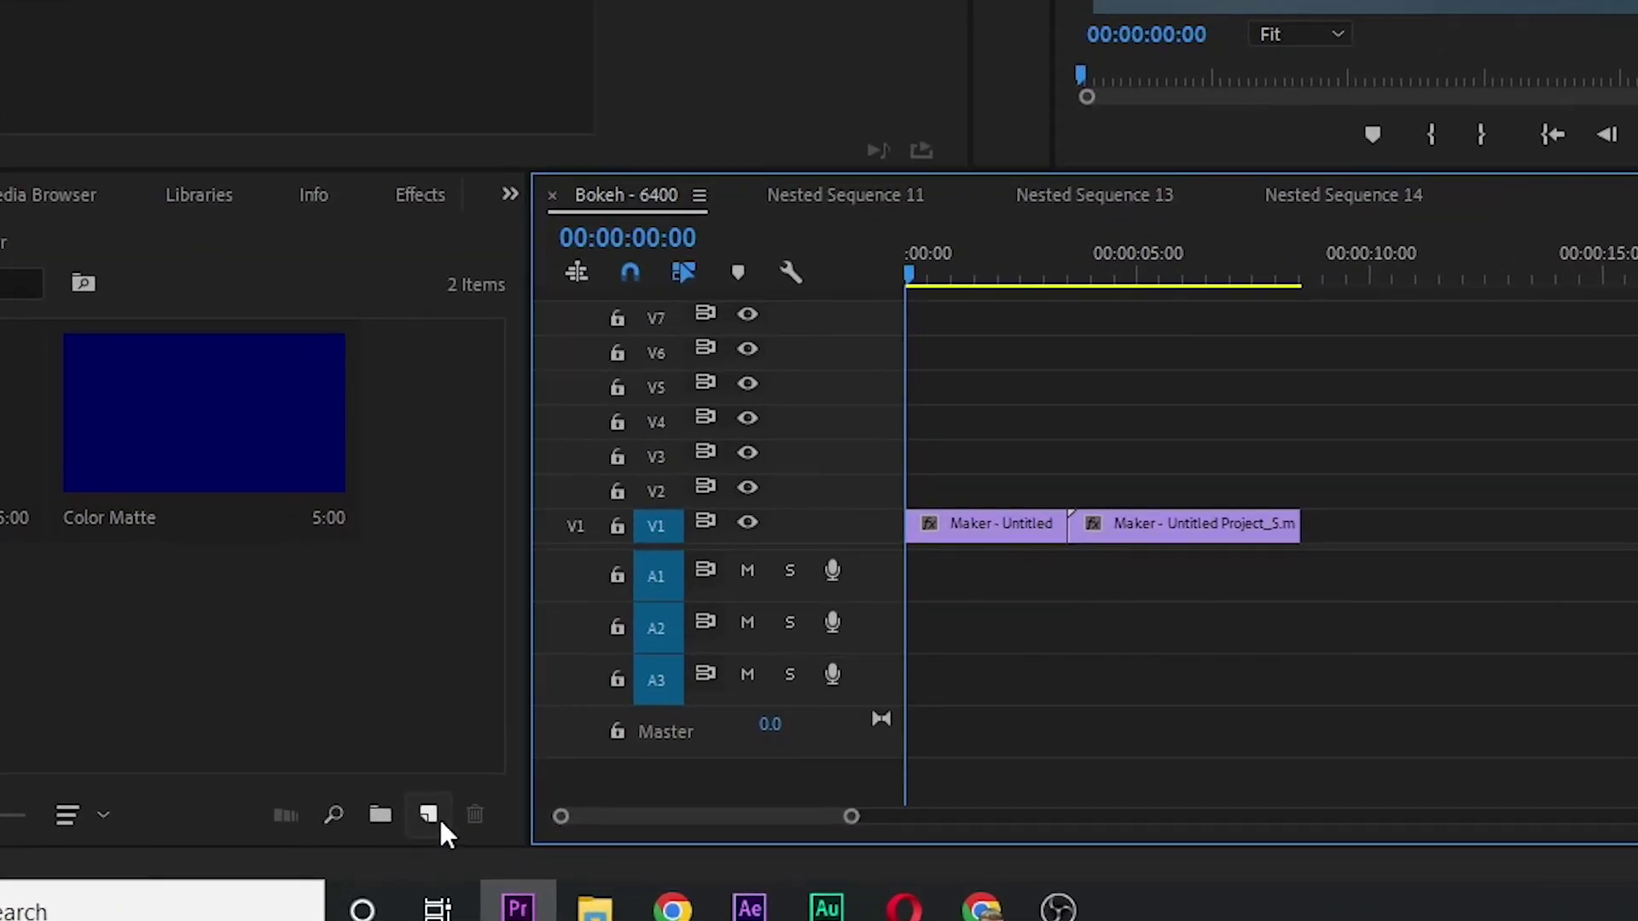
click(430, 812)
click(473, 499)
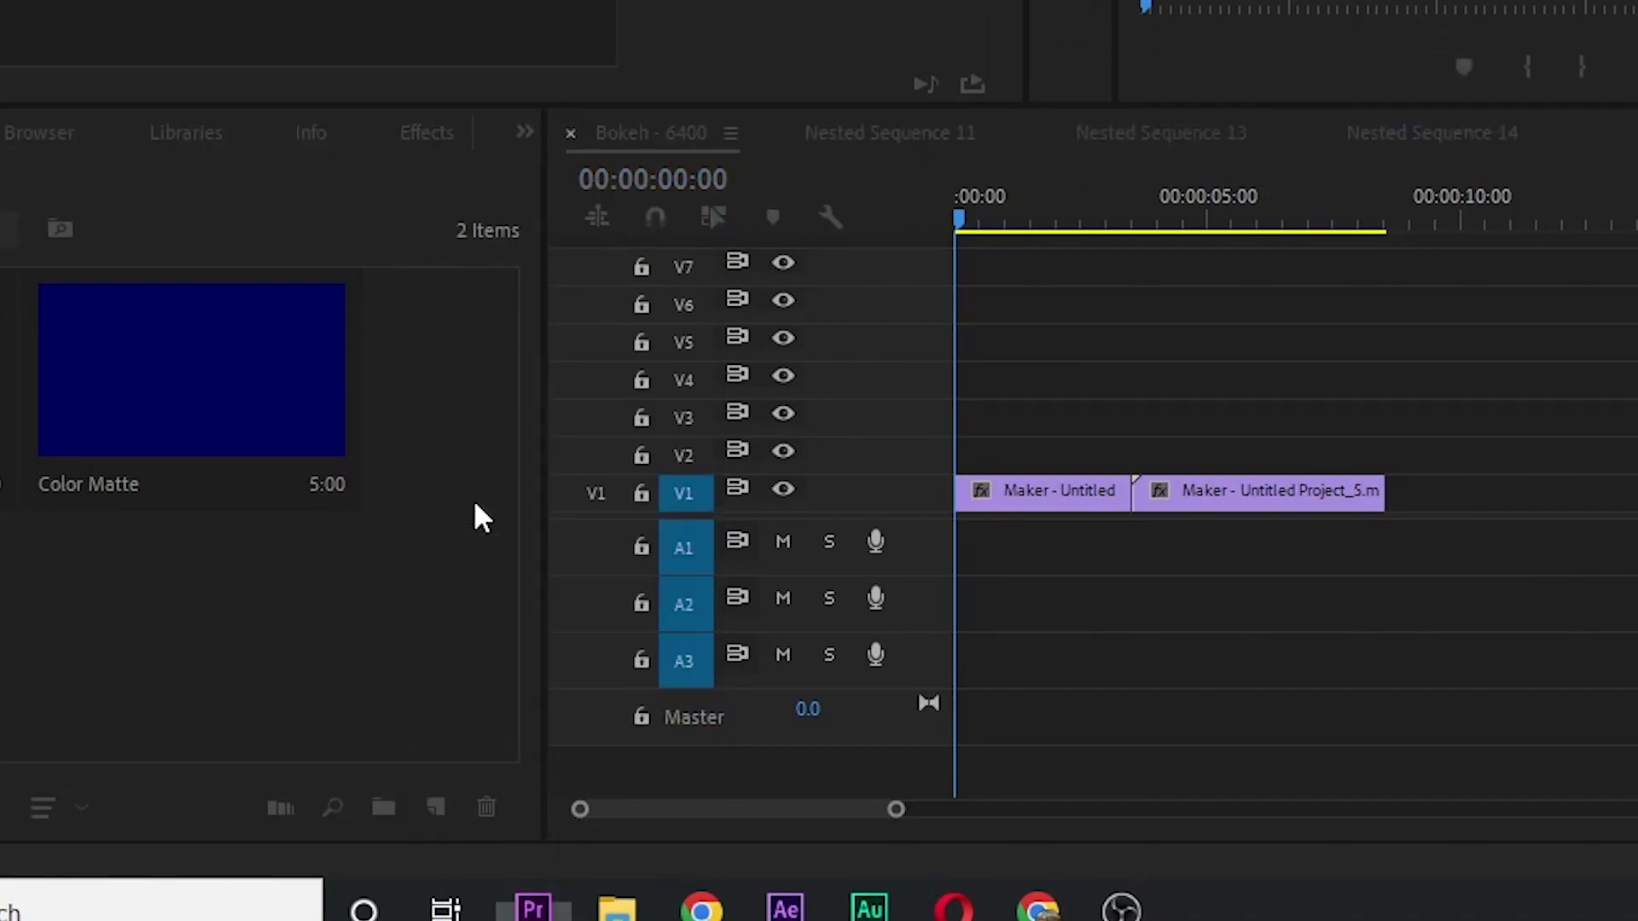
click(1353, 124)
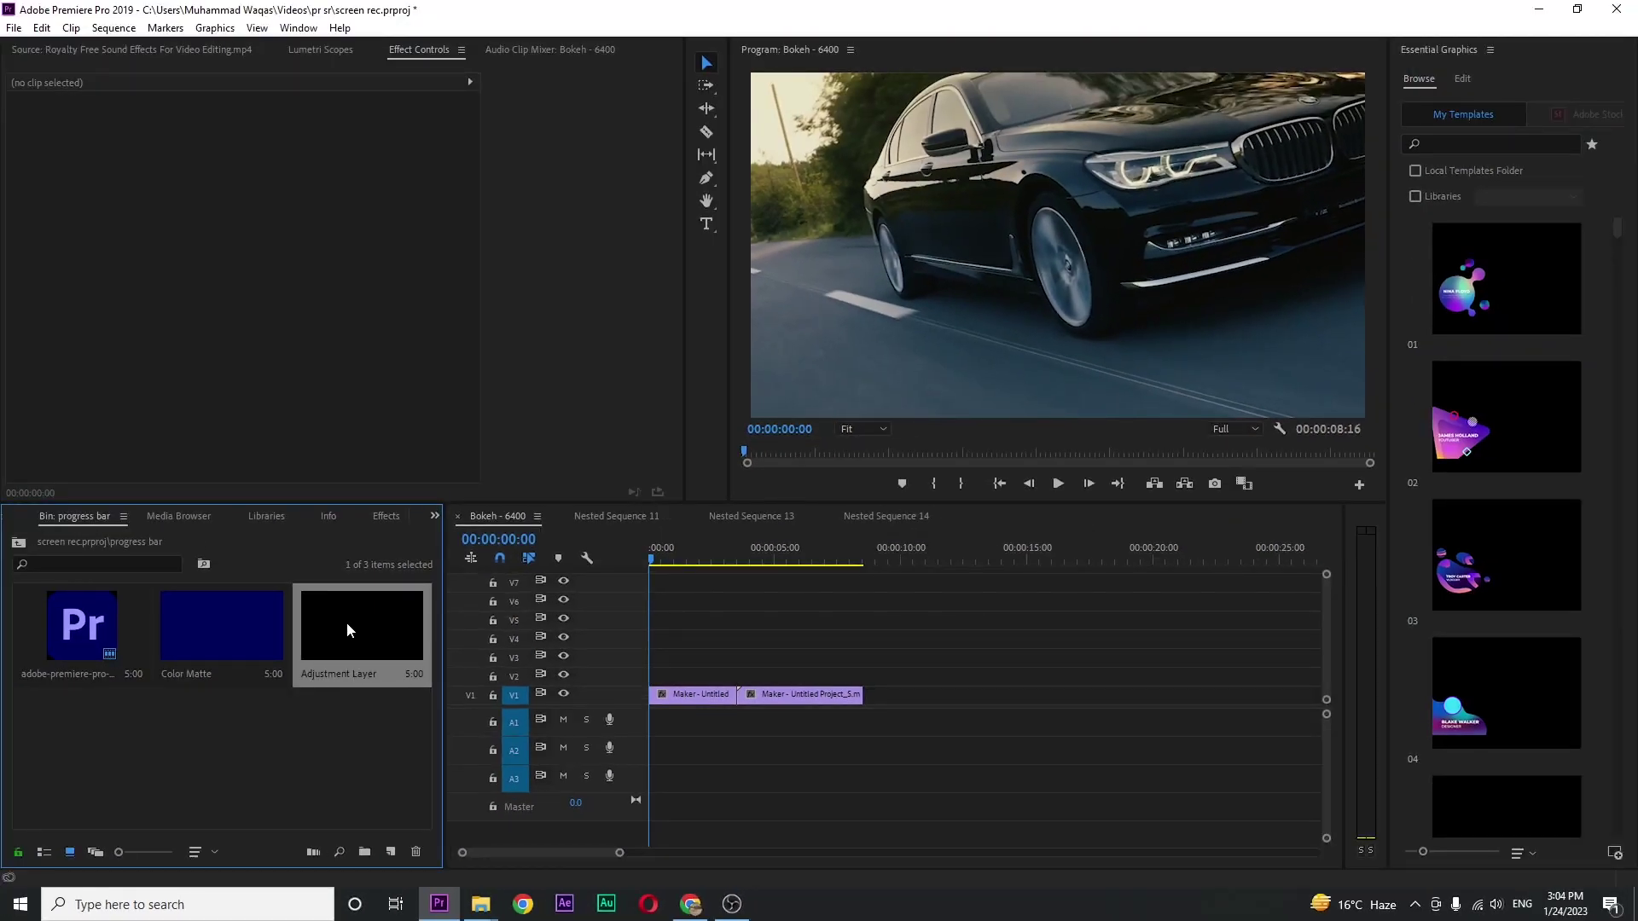
Place the adjustment layer on V2 and stretch it to the end of the V1 car clips.
drag(347, 630, 659, 679)
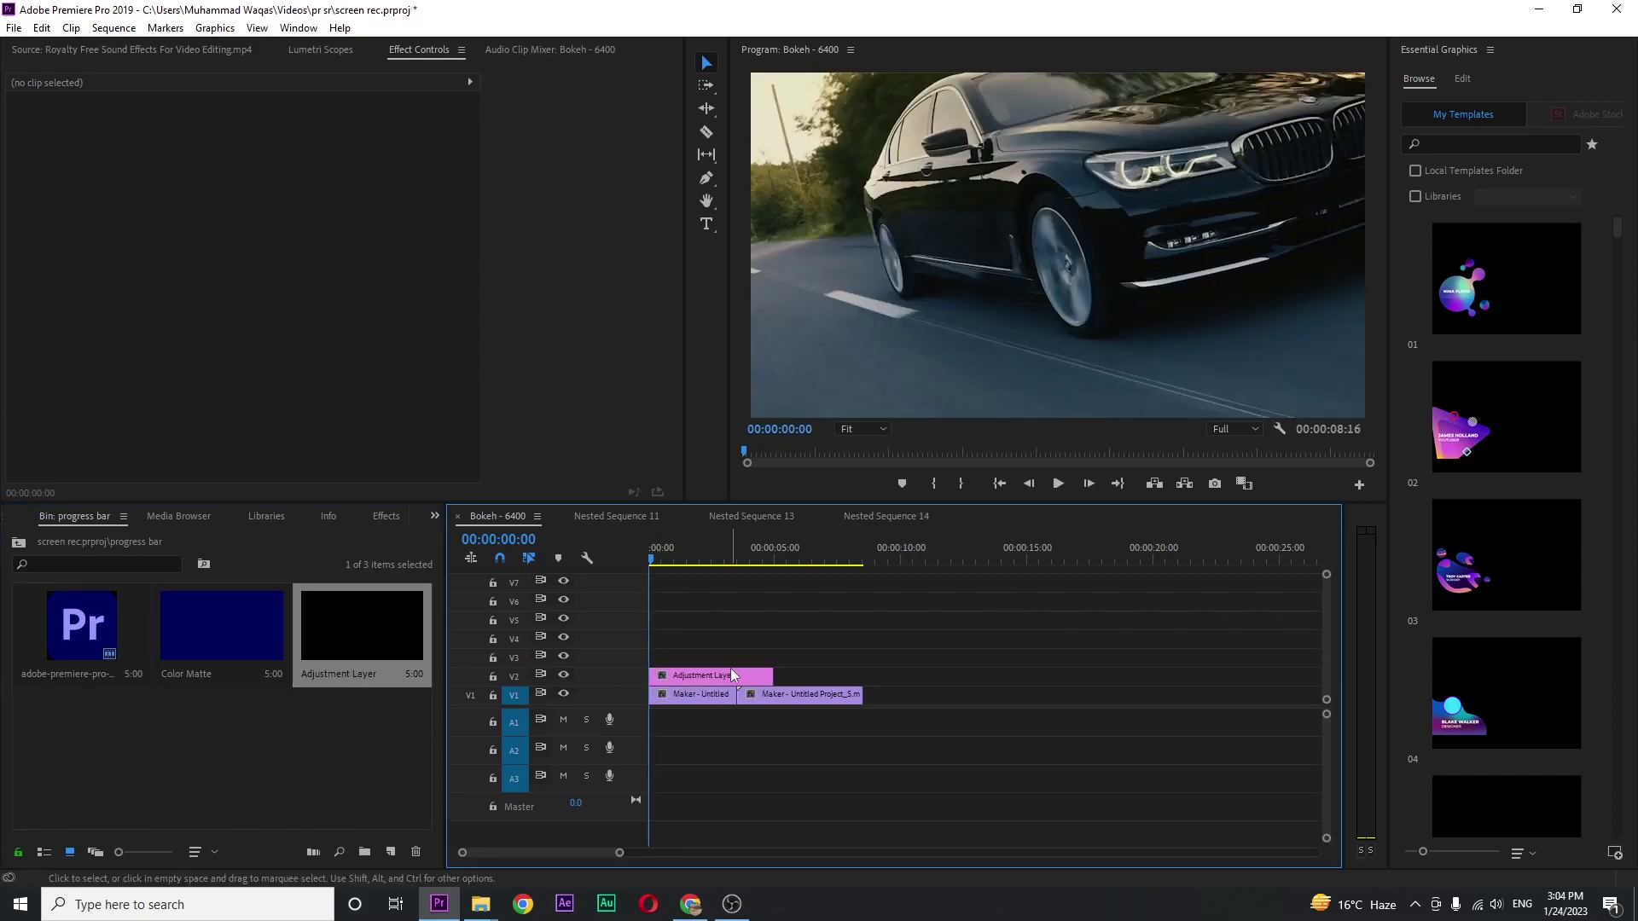
click(734, 676)
drag(778, 676, 862, 675)
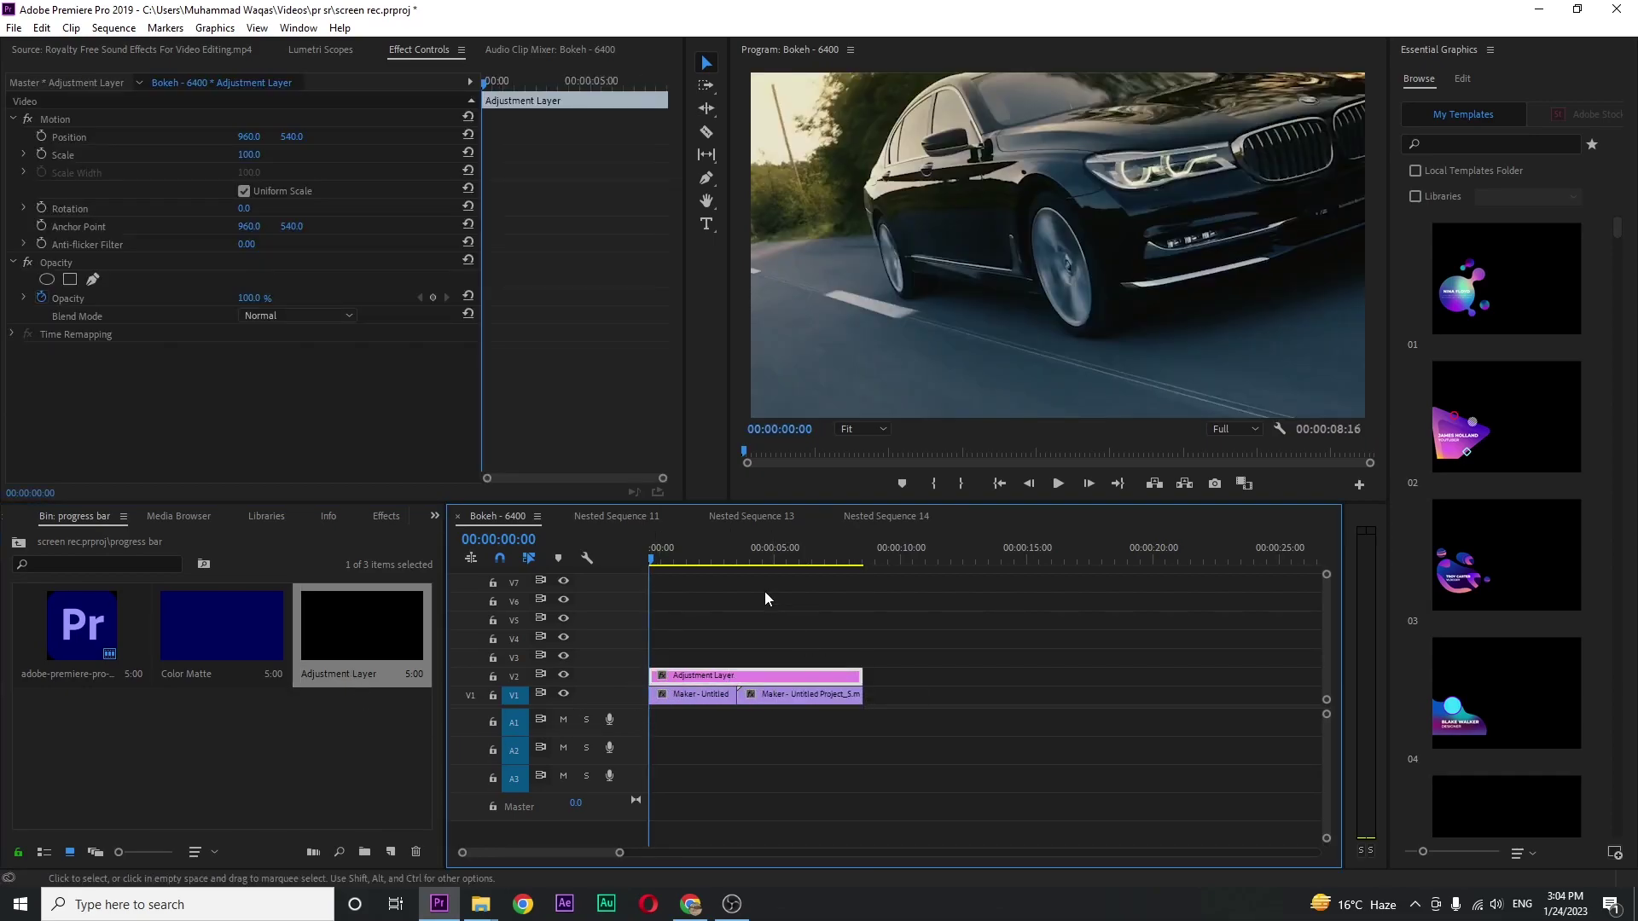
Find Video Effects > Distort > Transform by searching 'transf' and apply it to the adjustment layer.
click(740, 550)
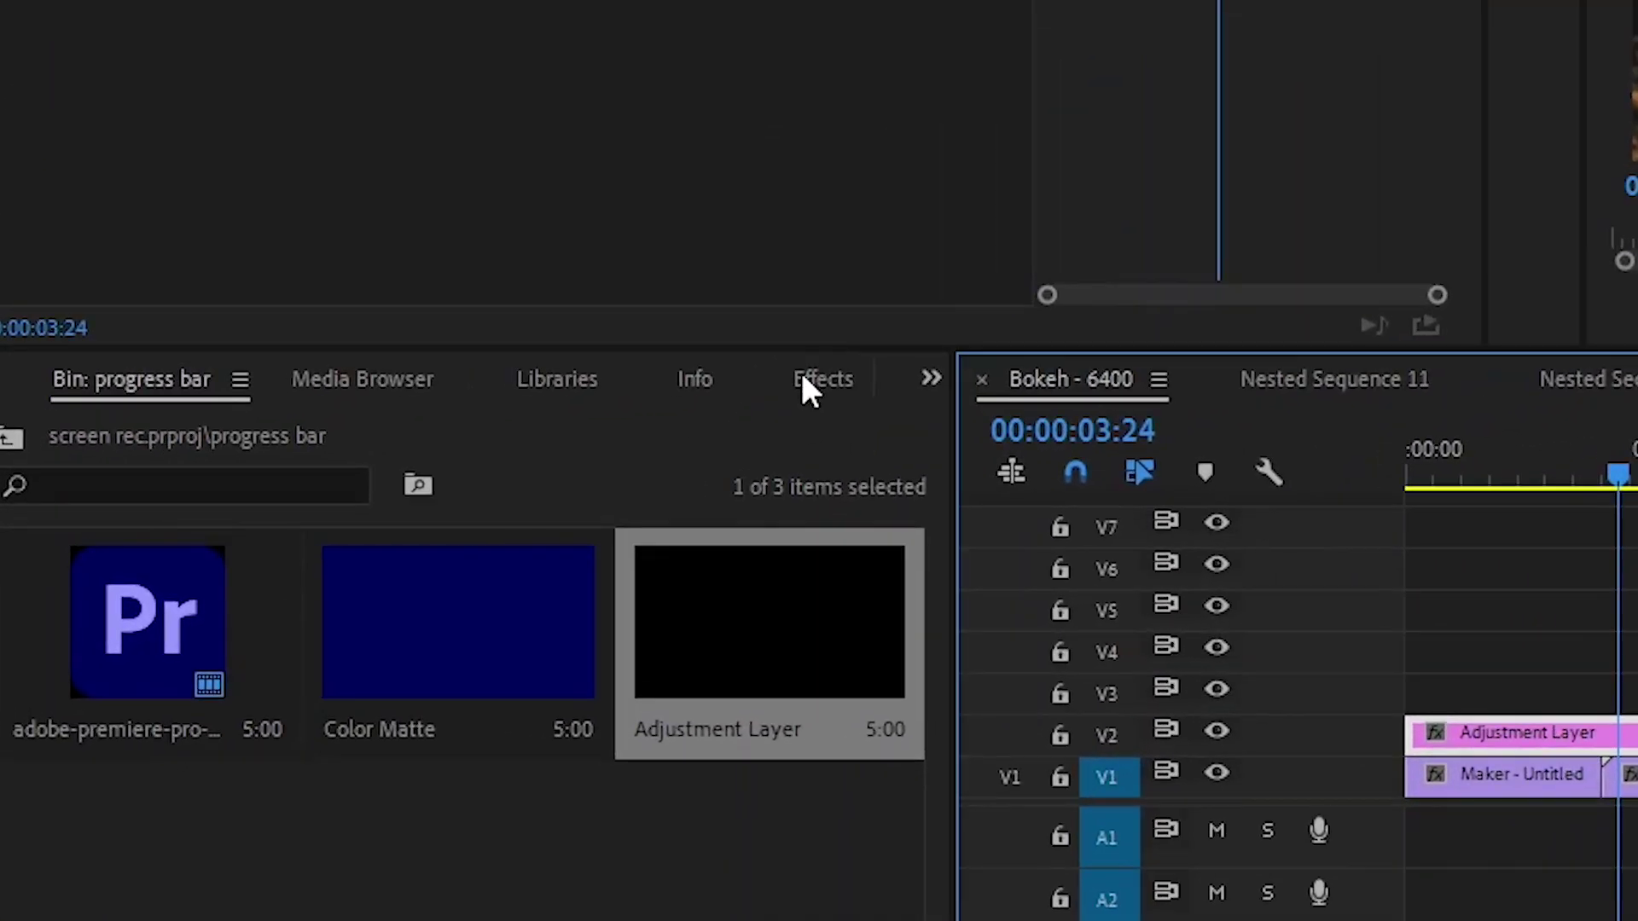
click(469, 489)
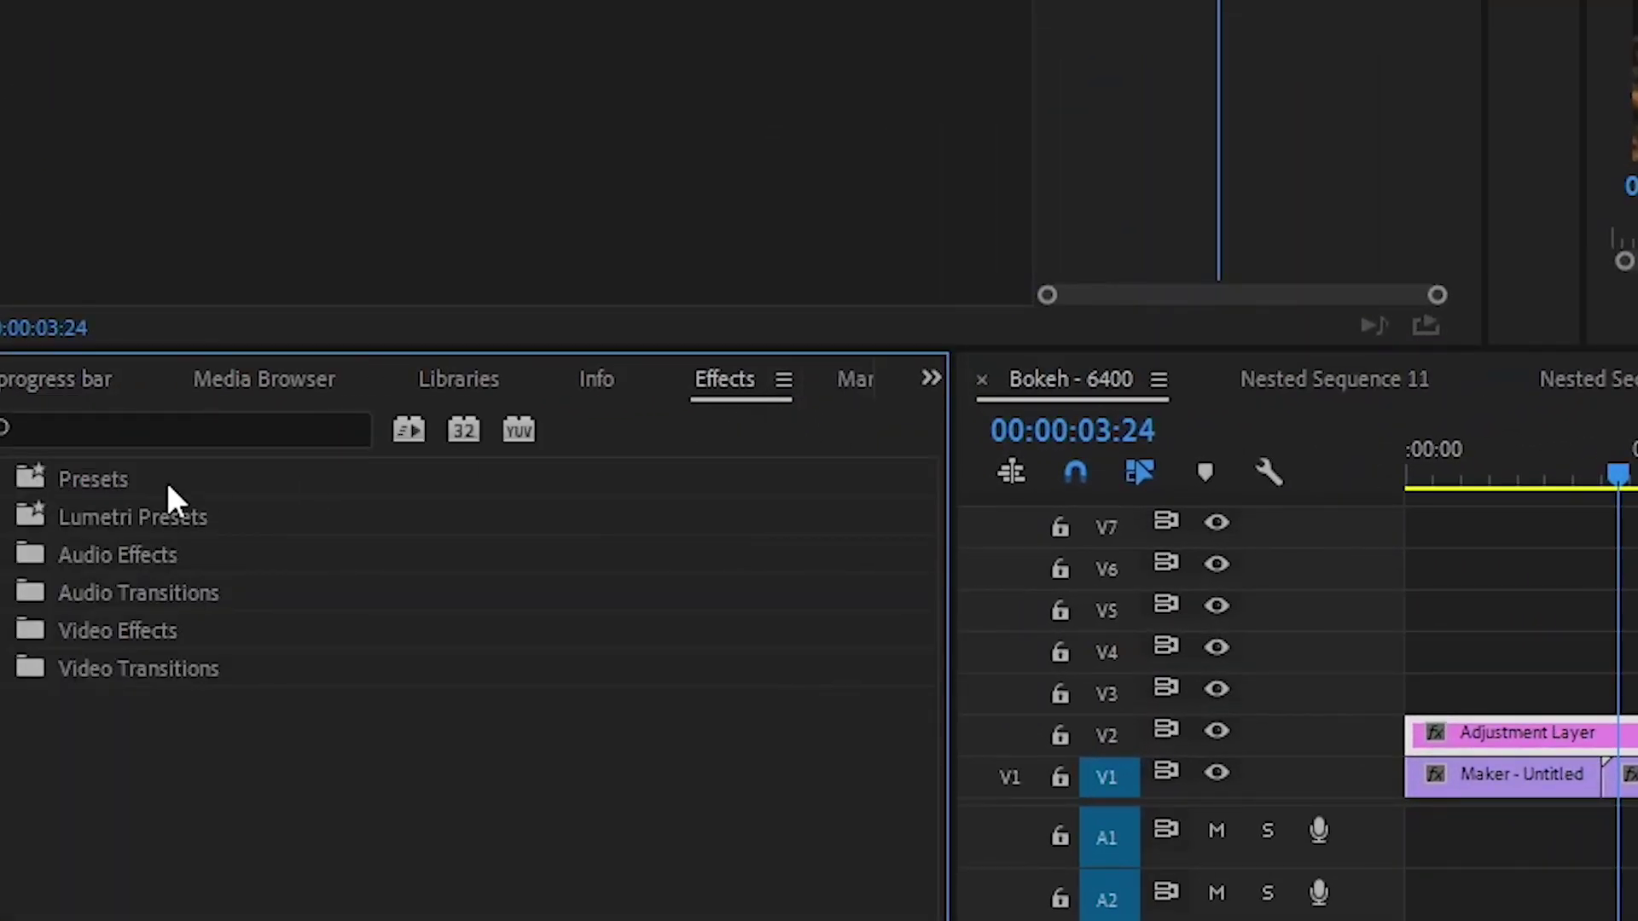
click(103, 430)
text(tra)
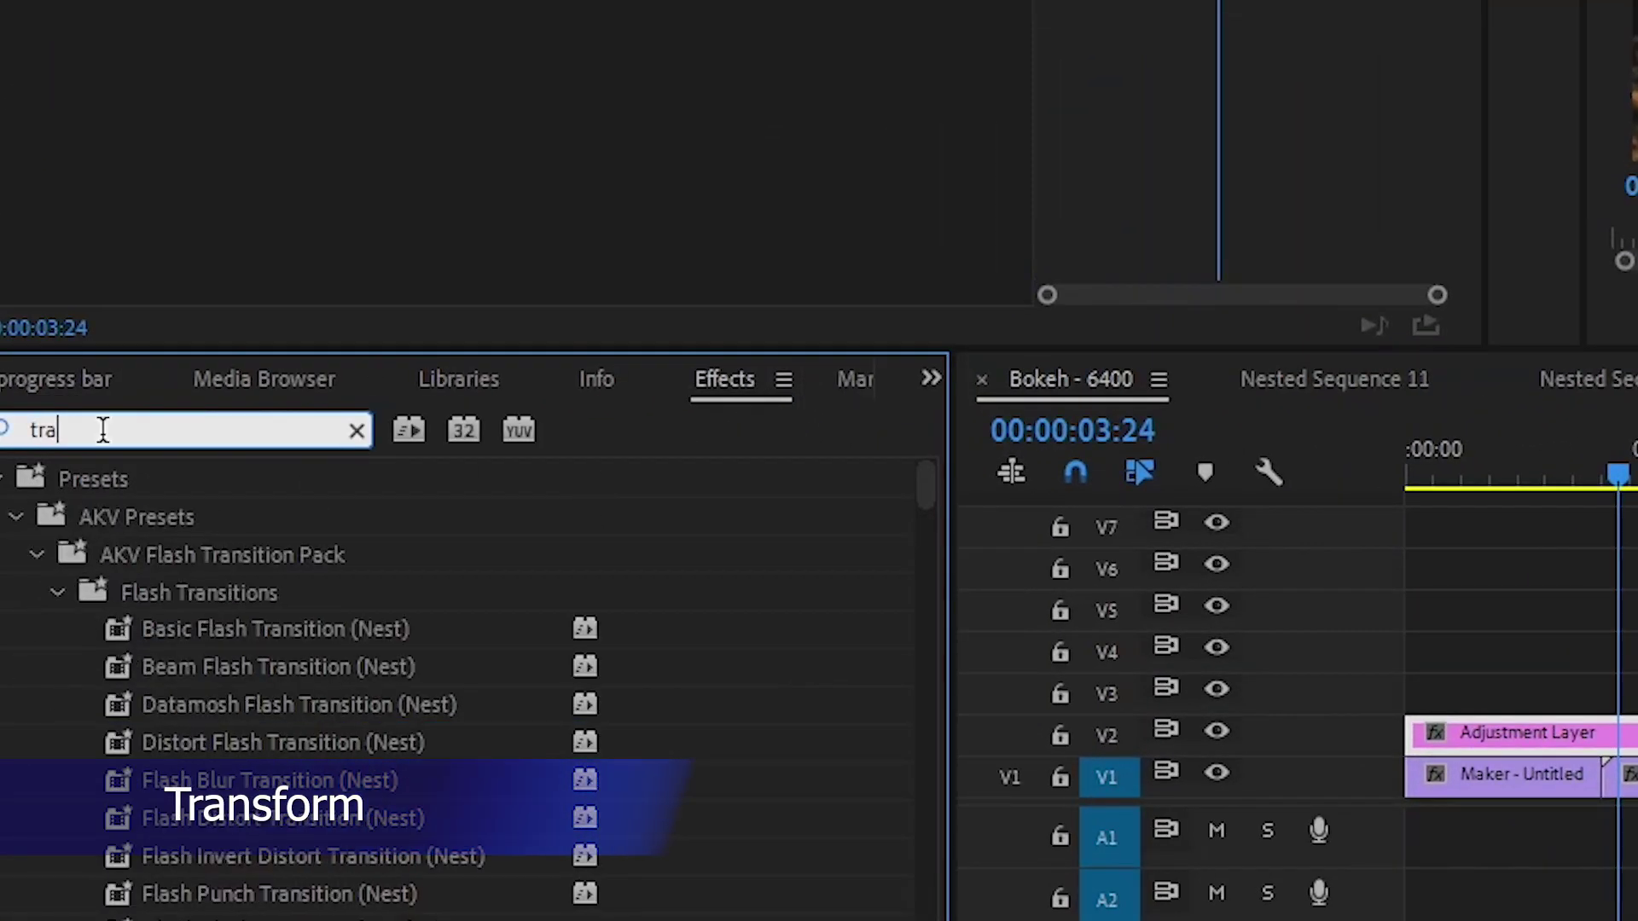
text(nsf)
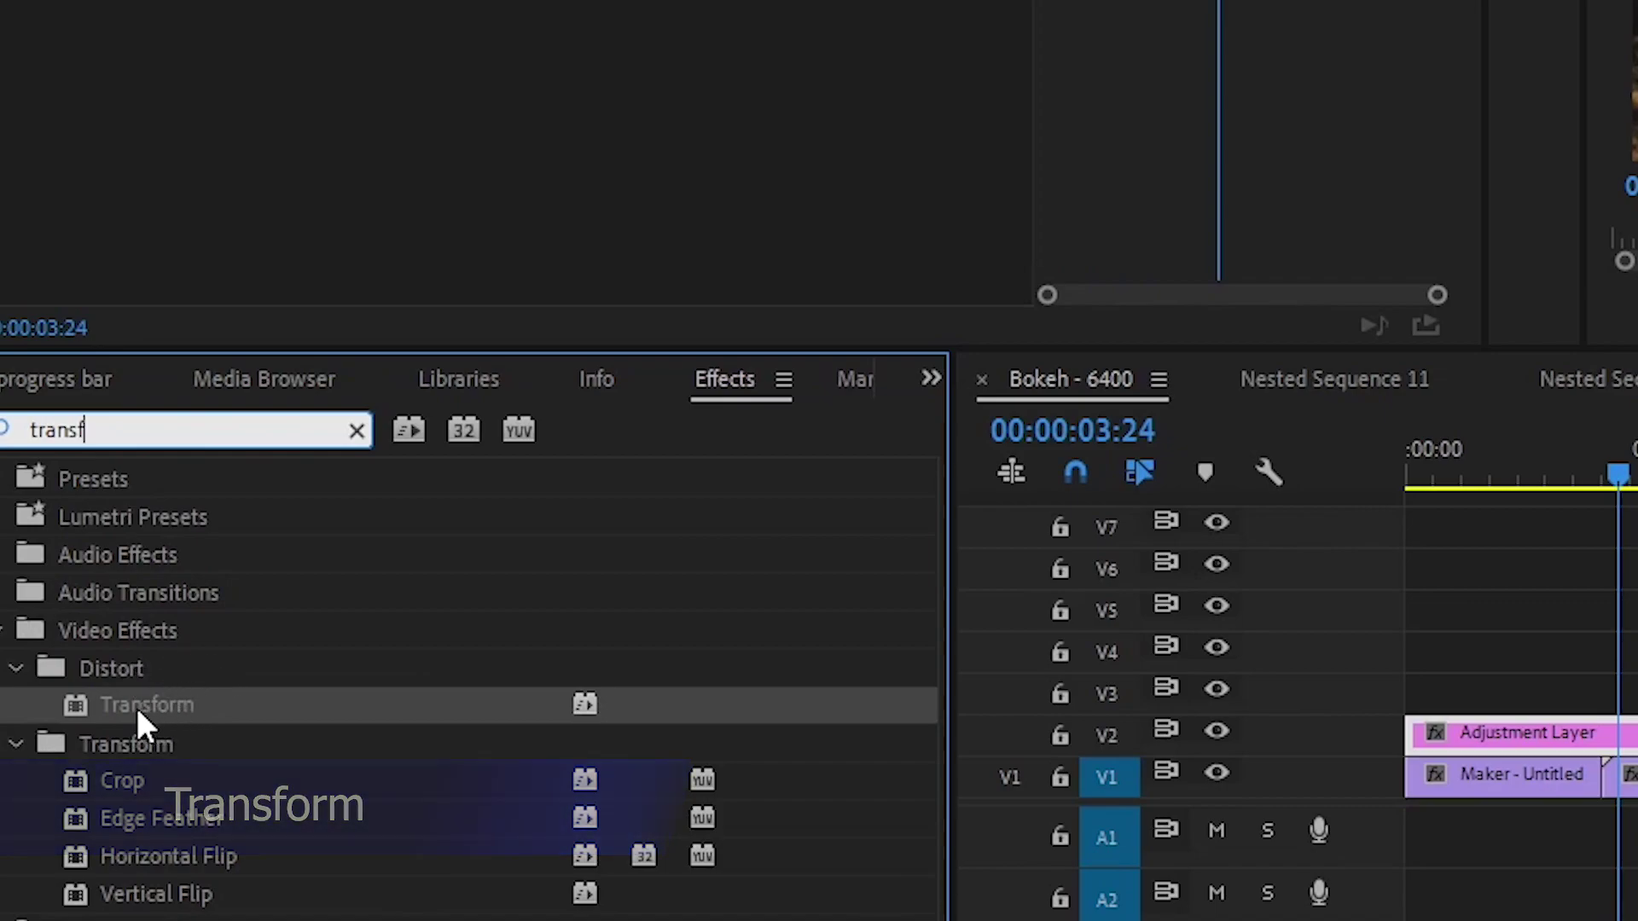
mouse_move(126, 702)
mouse_down()
mouse_move(272, 881)
mouse_move(1610, 737)
mouse_up()
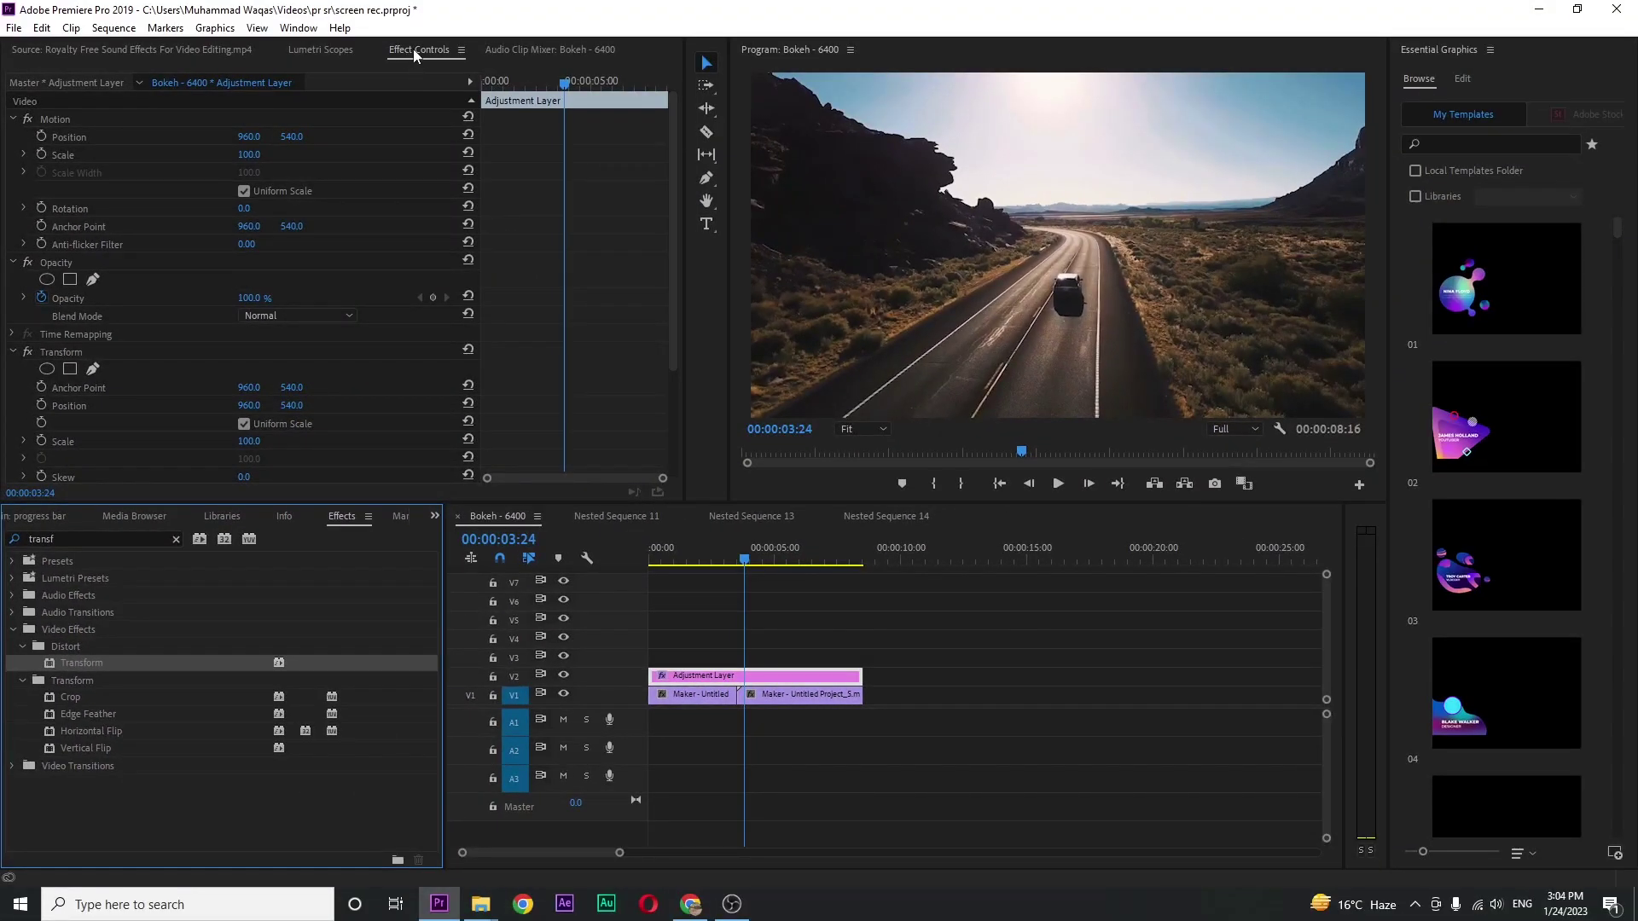
scroll(674, 203, down, 3)
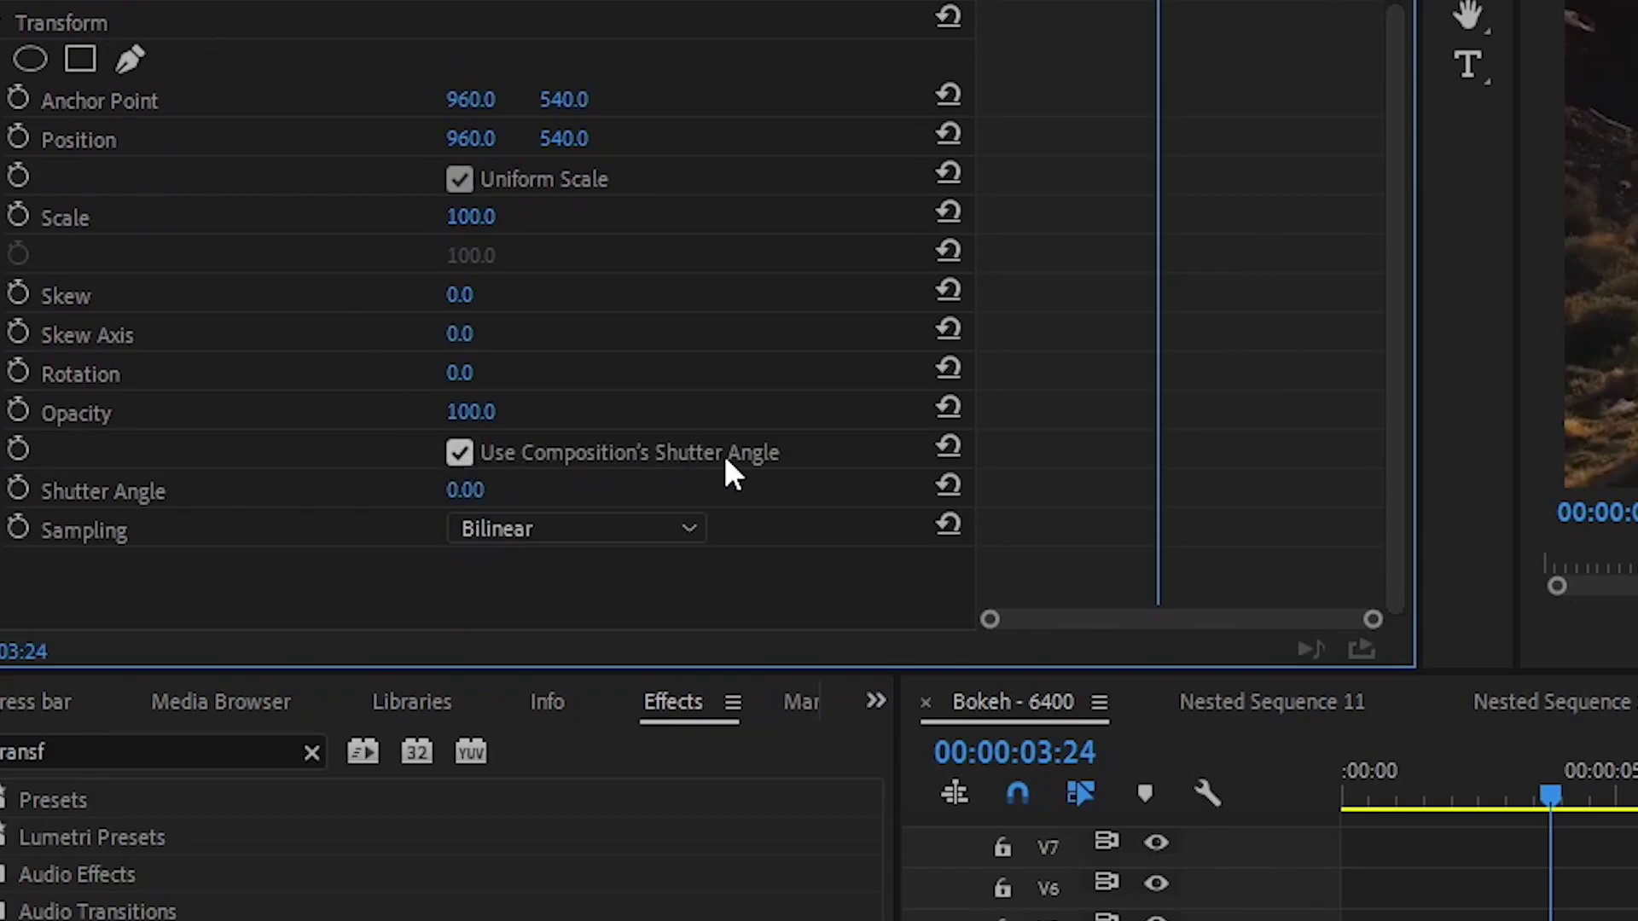
Turn off Use Composition's Shutter Angle and set the Transform shutter angle to 360.
click(458, 453)
click(463, 492)
text(36)
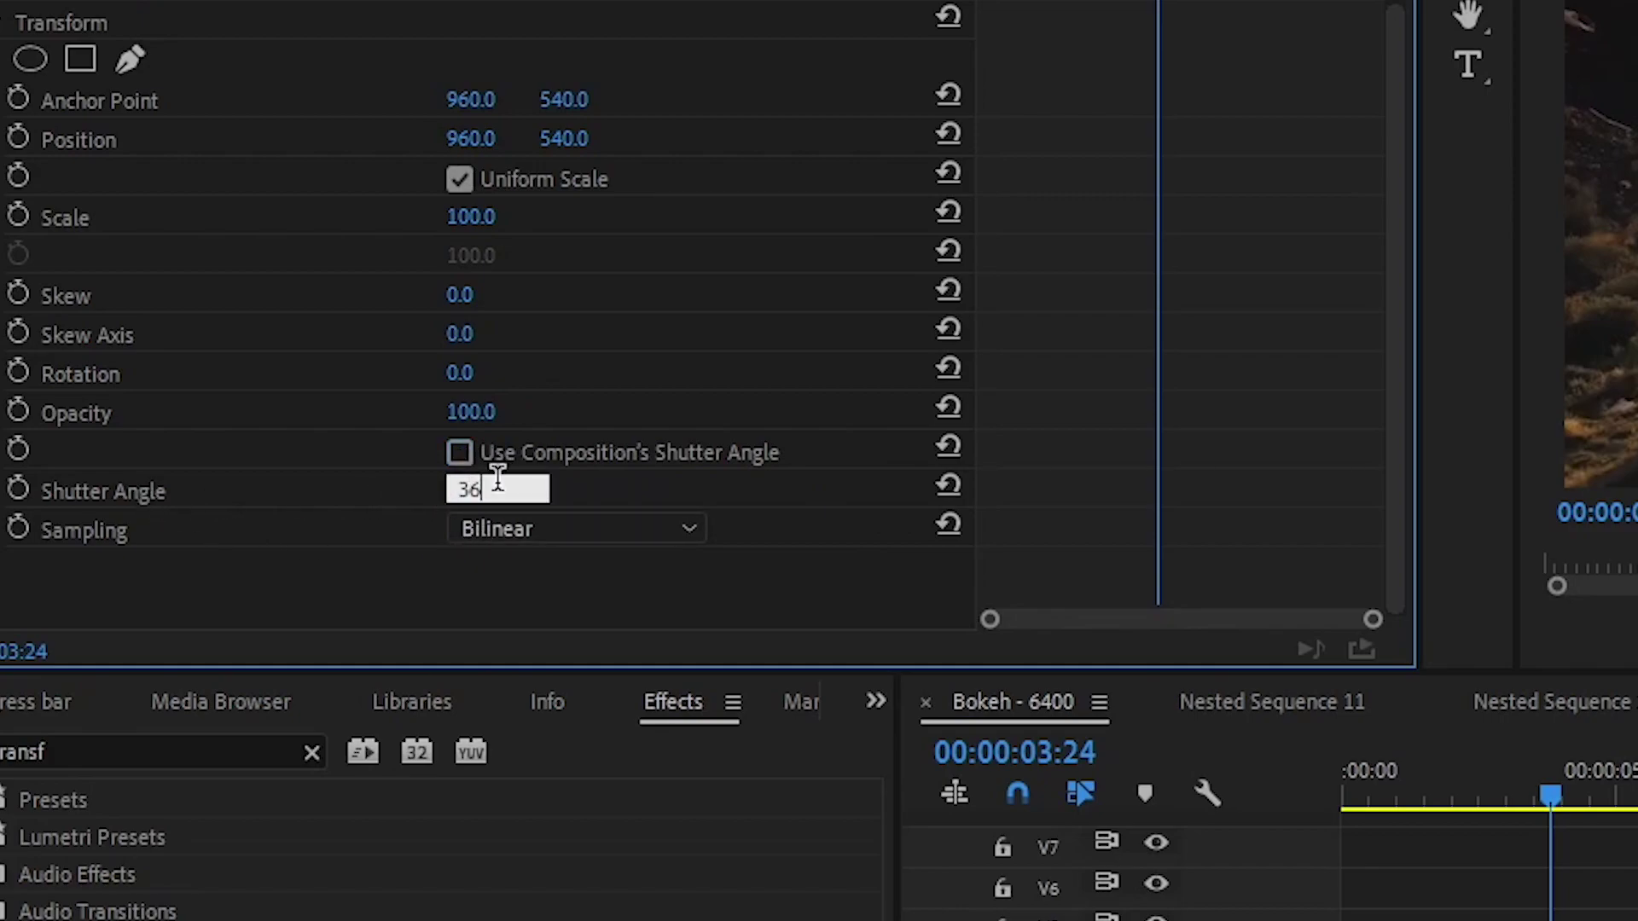
text(0)
key(Return)
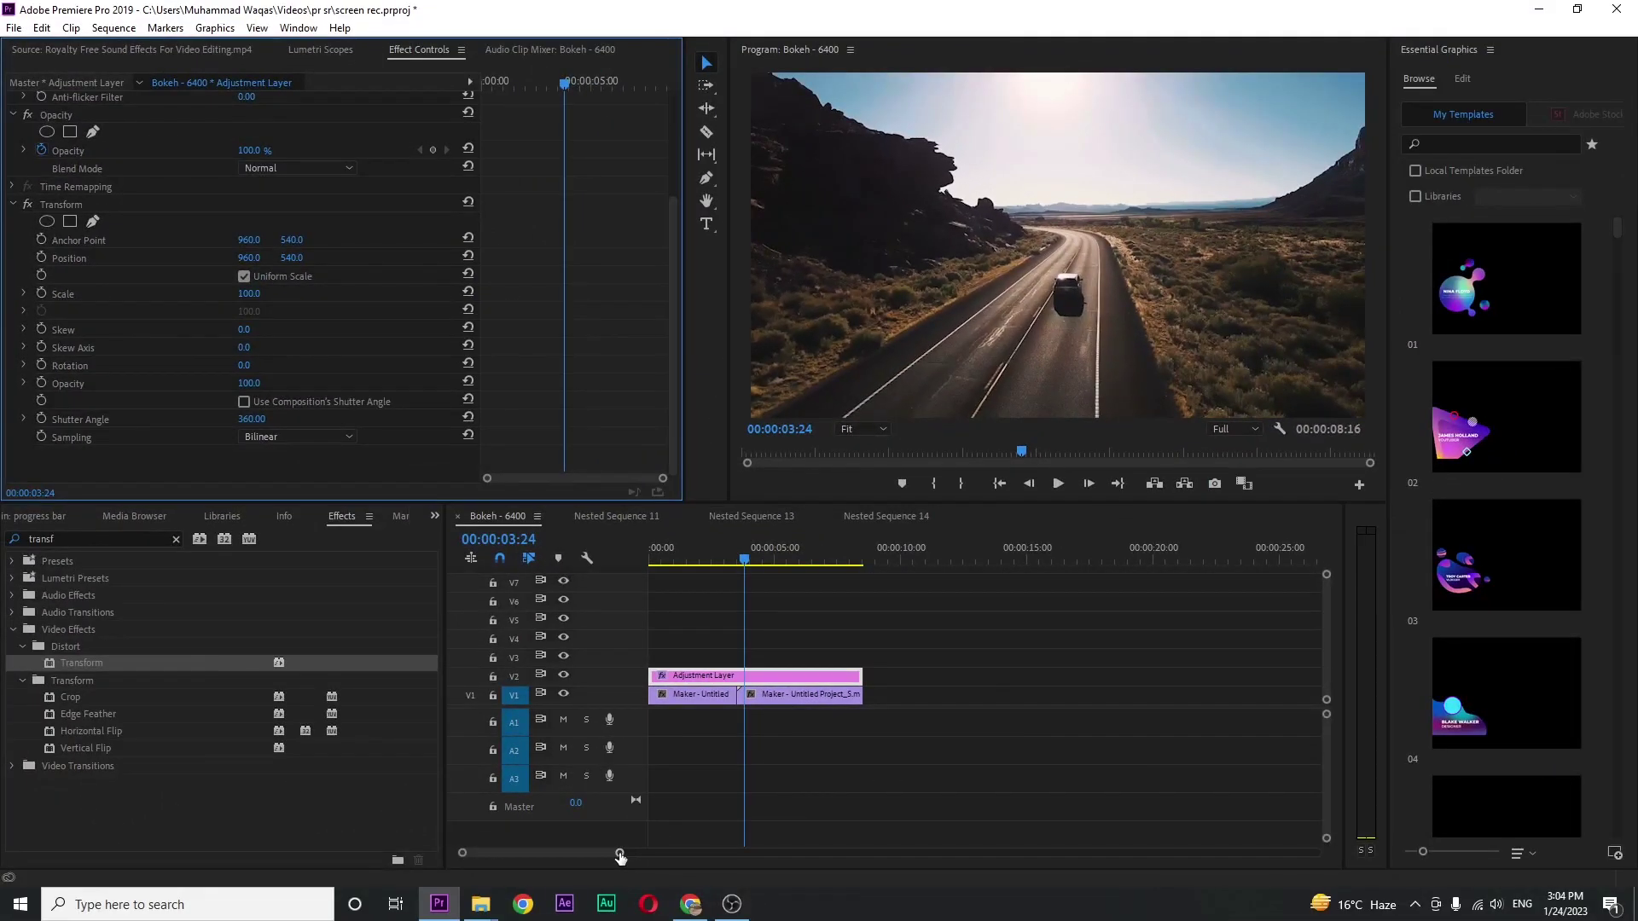
At the cut (00:00:03:16), add a Transform Scale keyframe with value 500.
drag(622, 860, 552, 870)
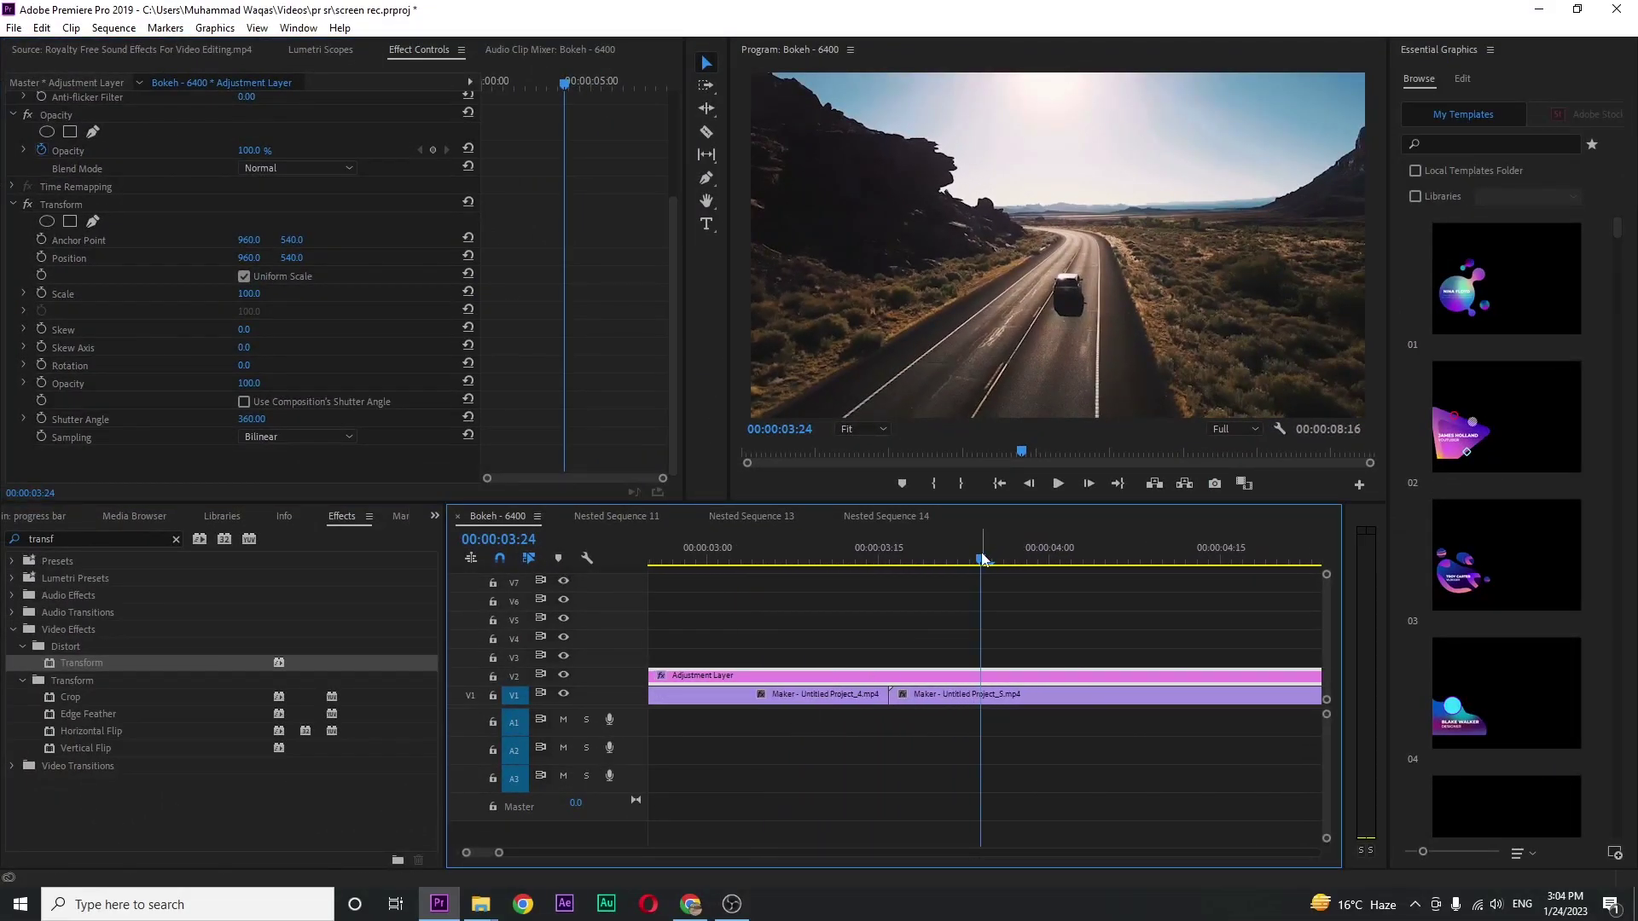
drag(982, 563, 892, 564)
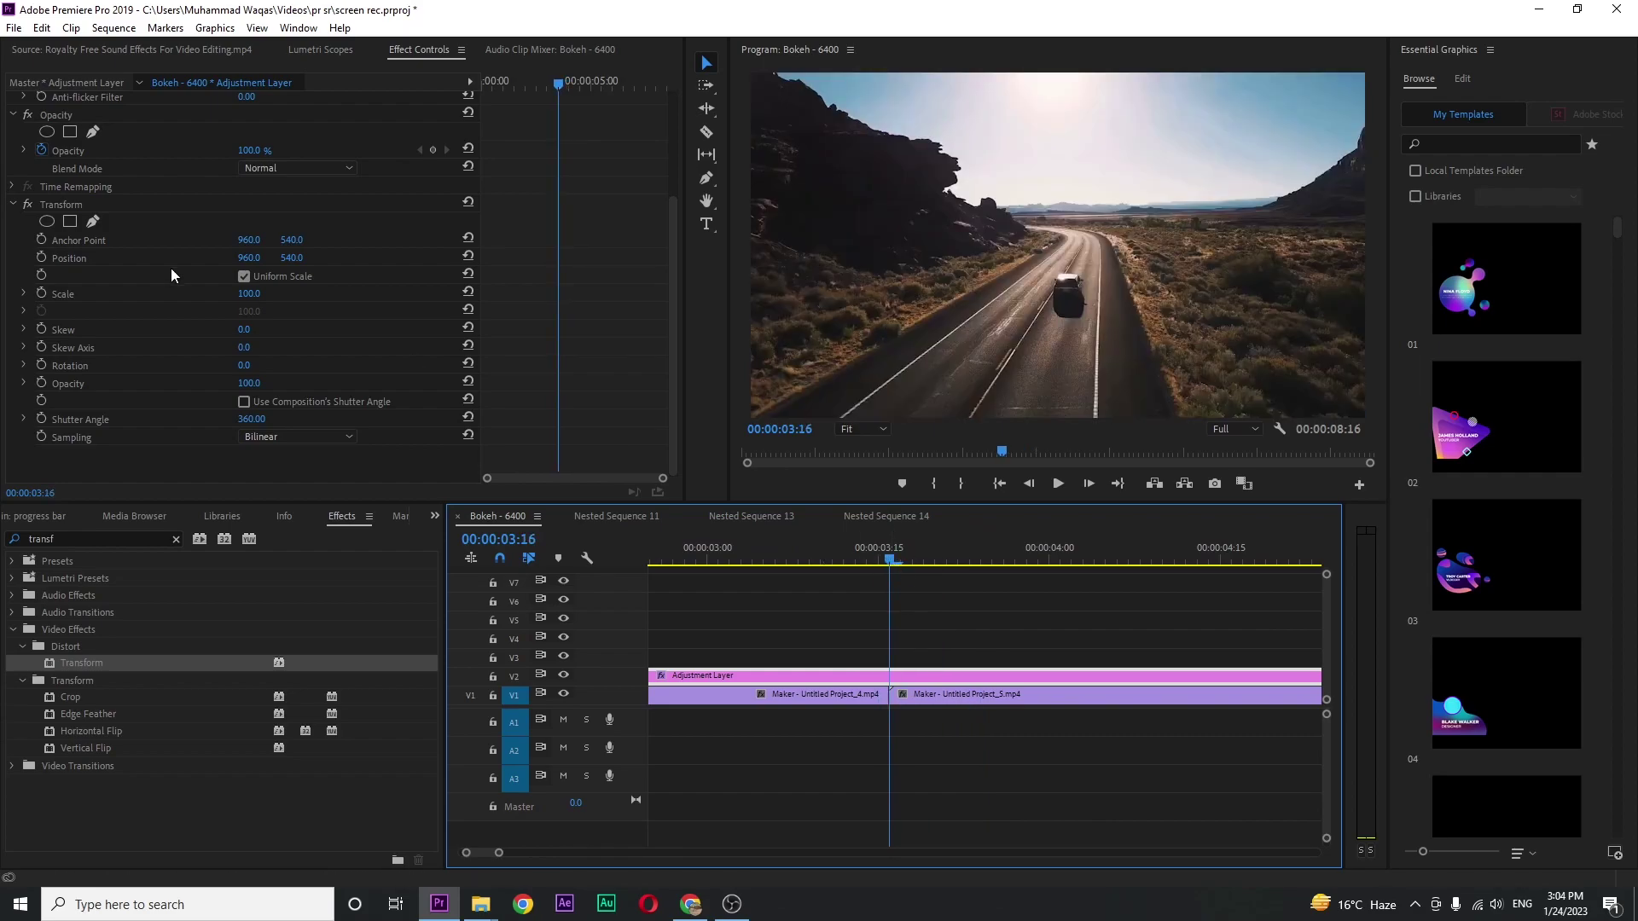
click(42, 292)
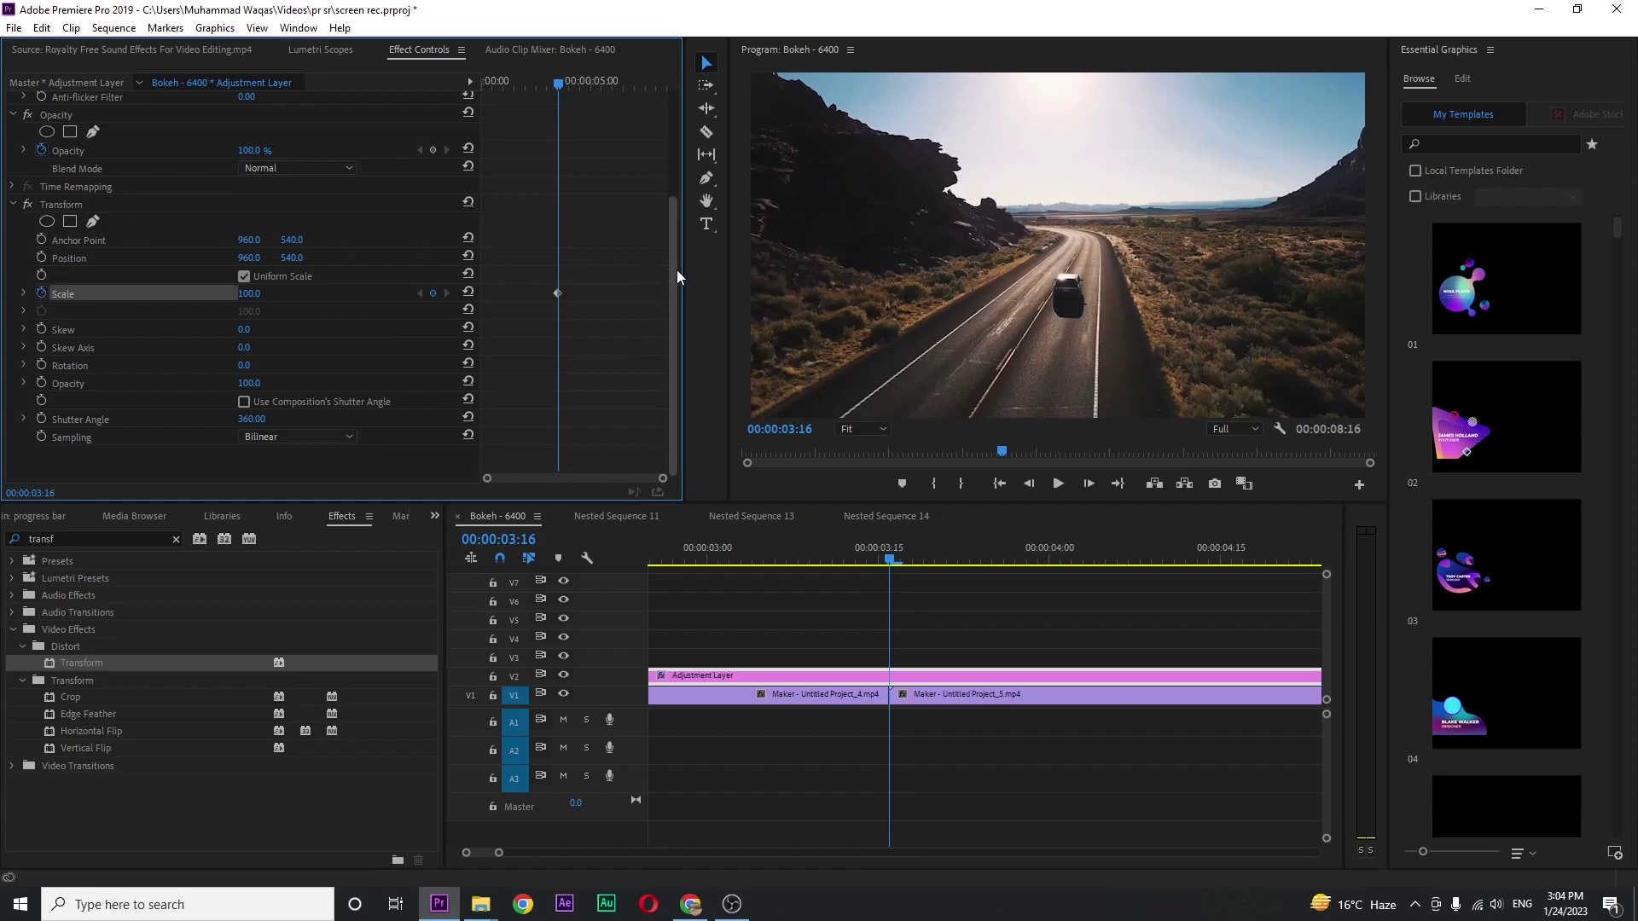
scroll(676, 270, up, 3)
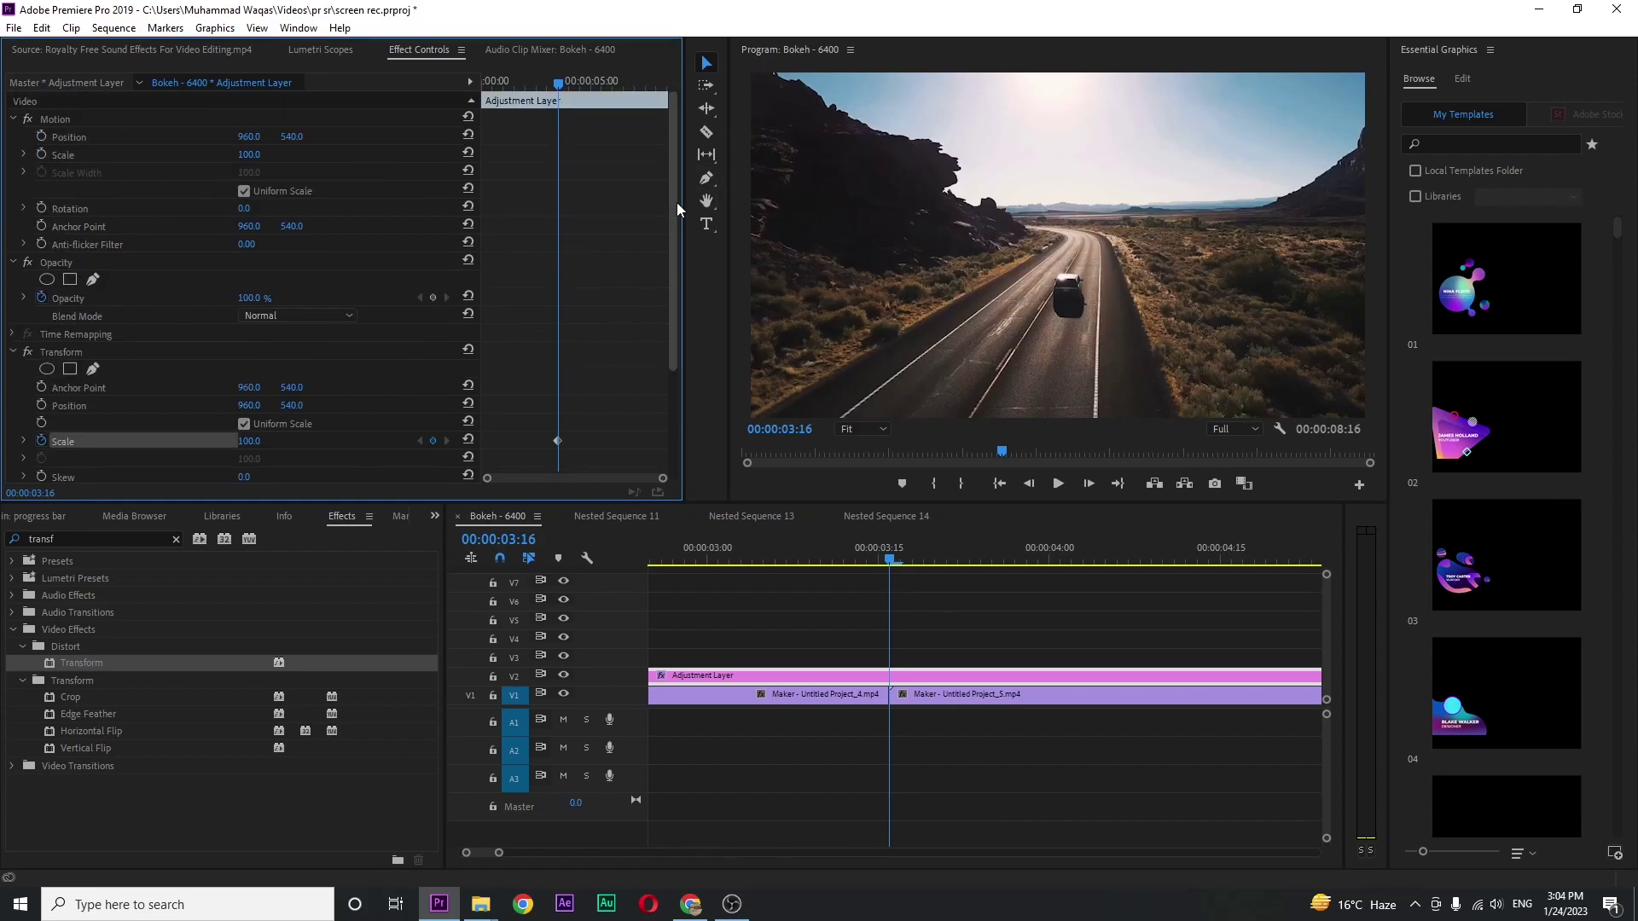
scroll(679, 212, down, 3)
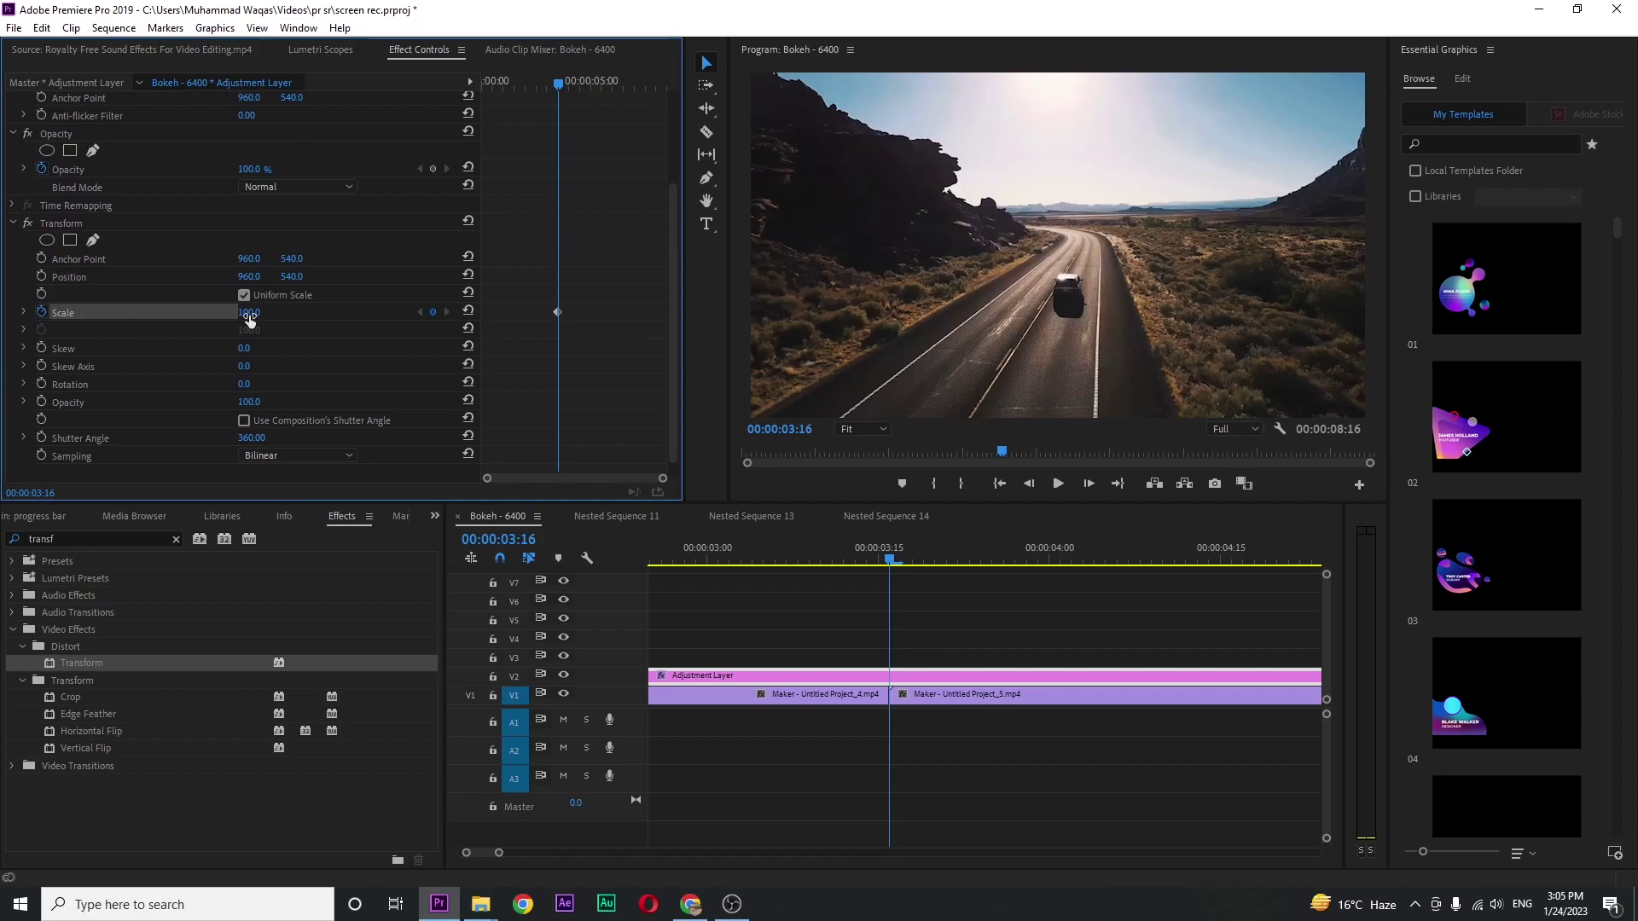
click(250, 313)
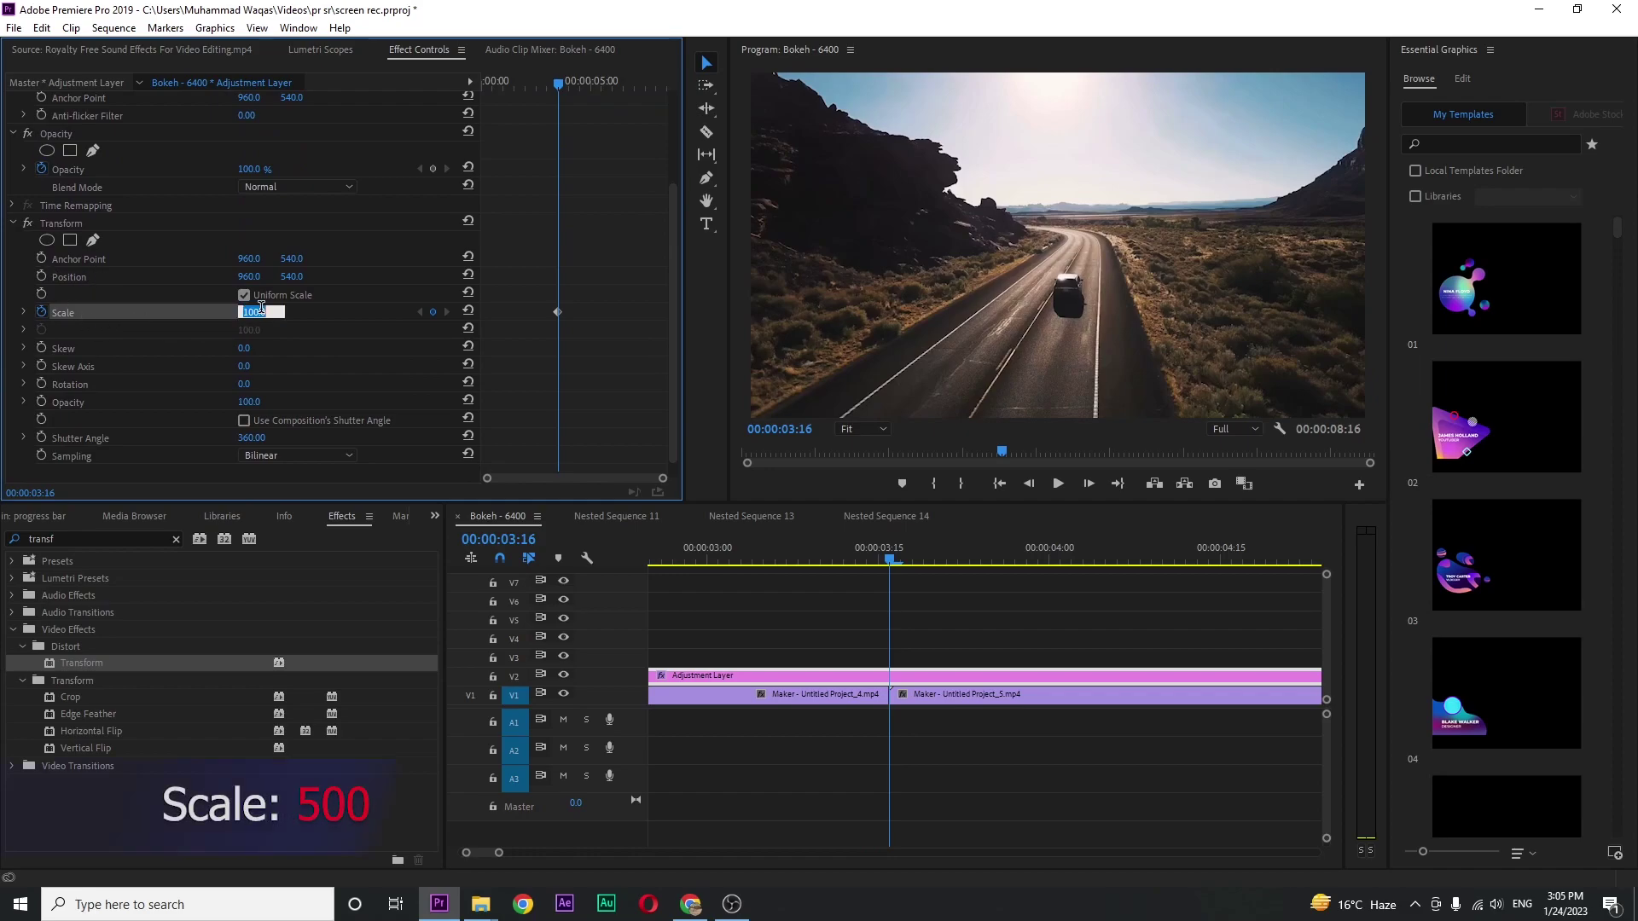
text(50)
key(Return)
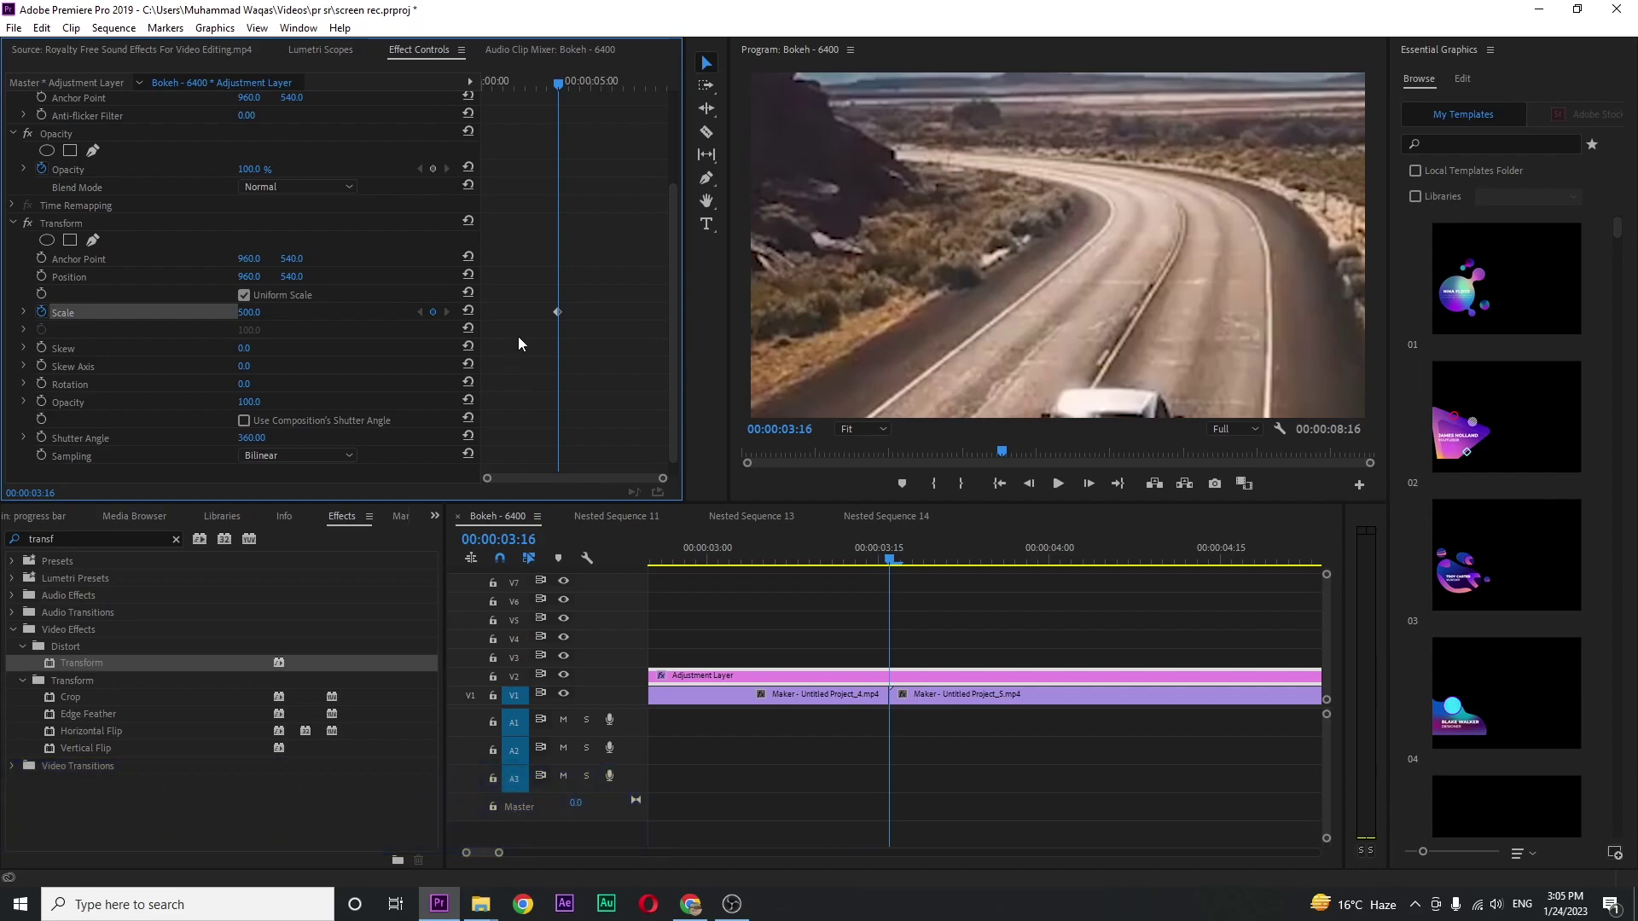
Add a Transform Scale keyframe of 100 at 00:00:03:11, before the peak.
key(Left)
key(Left)
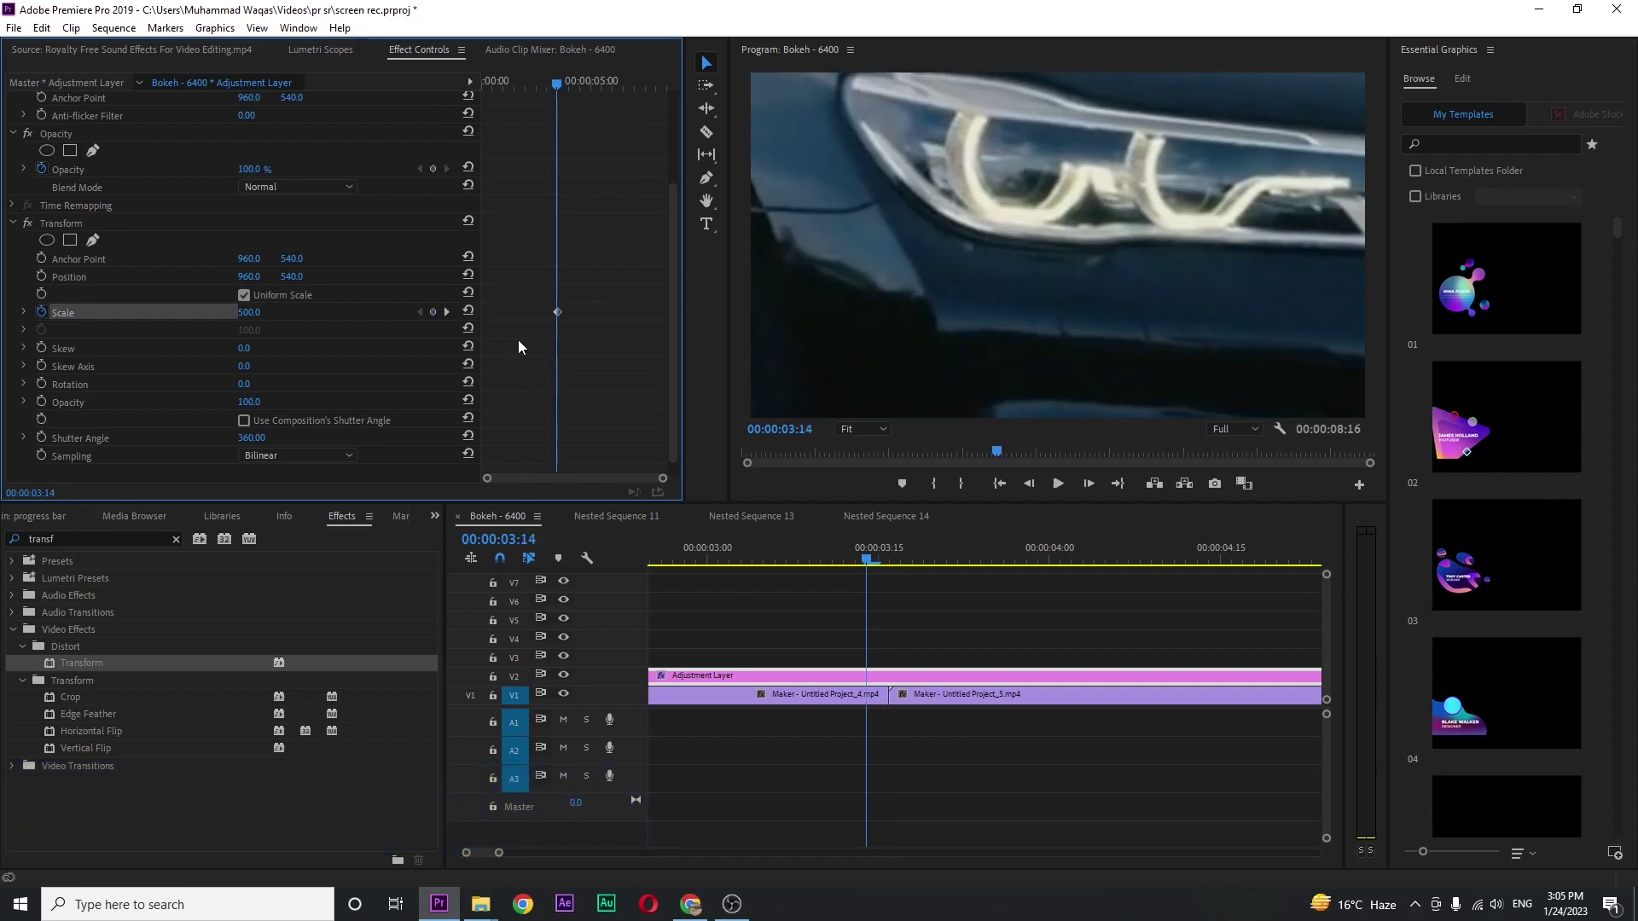
key(Left)
key(Left)
key(Left)
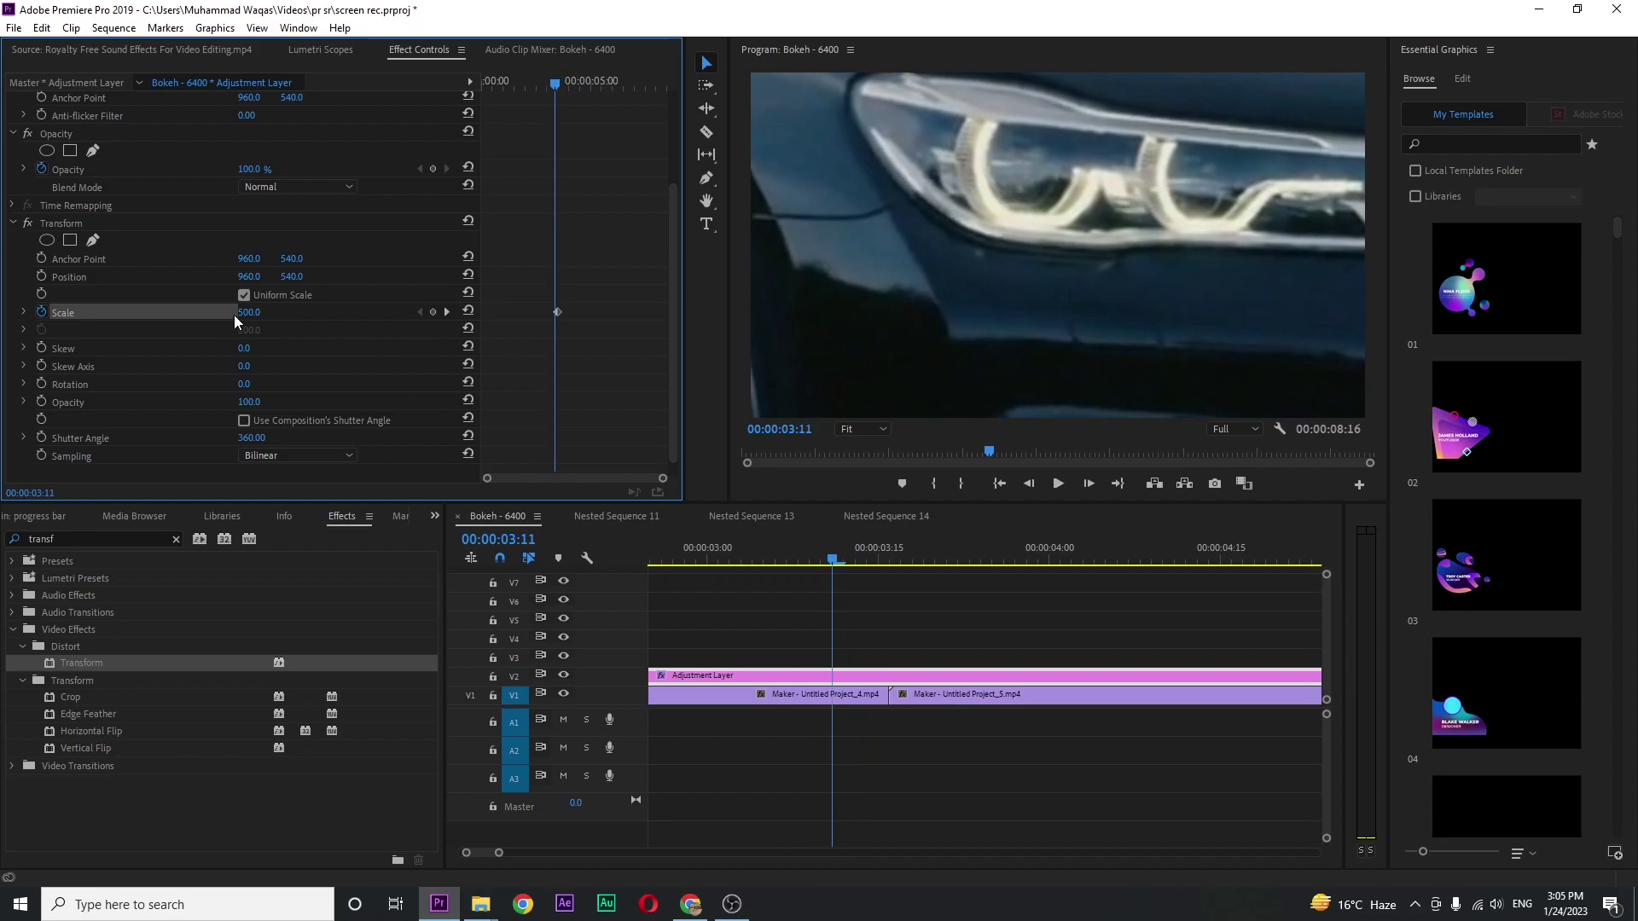
click(261, 312)
text(100)
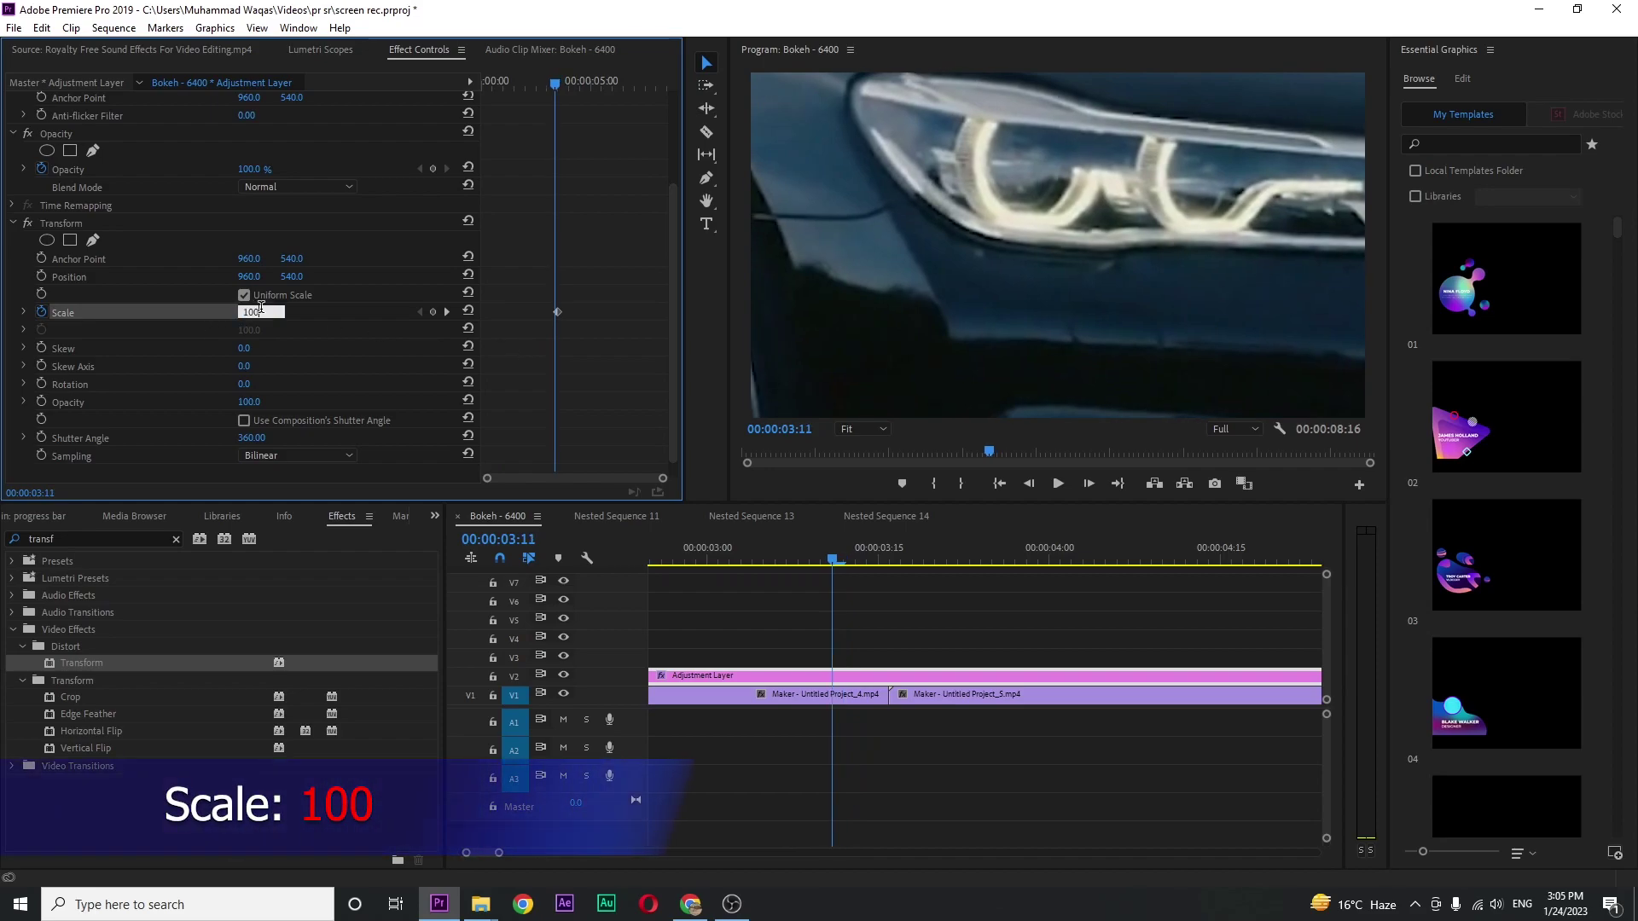
key(Return)
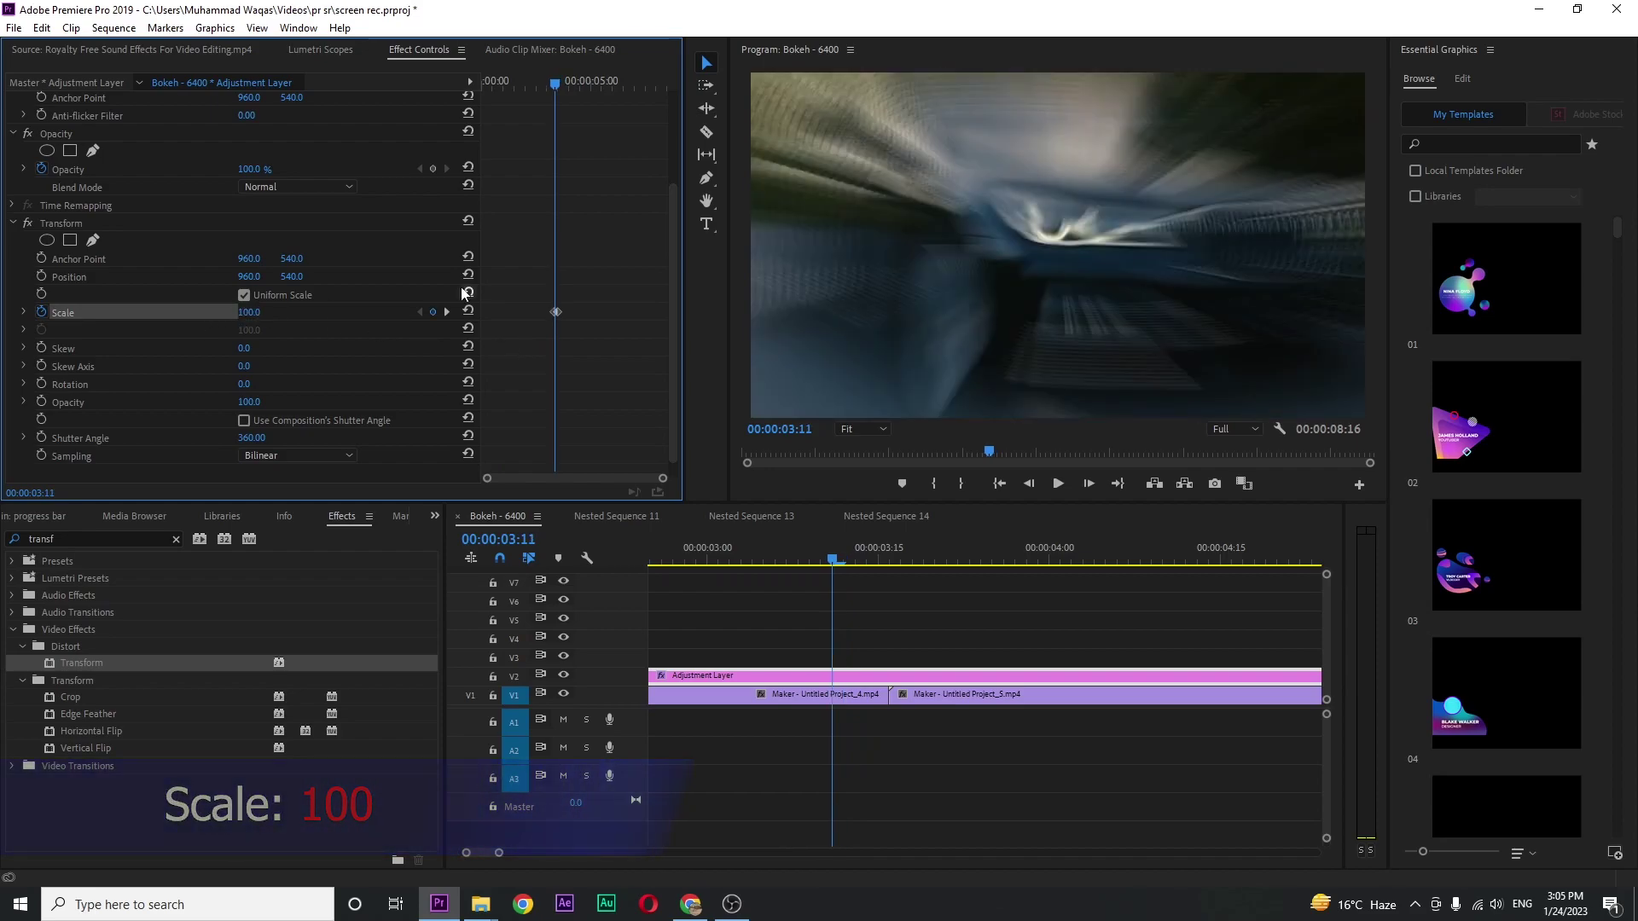
Add a Transform Scale keyframe of 100 at 00:00:03:21, after the peak.
key(Right)
key(Right)
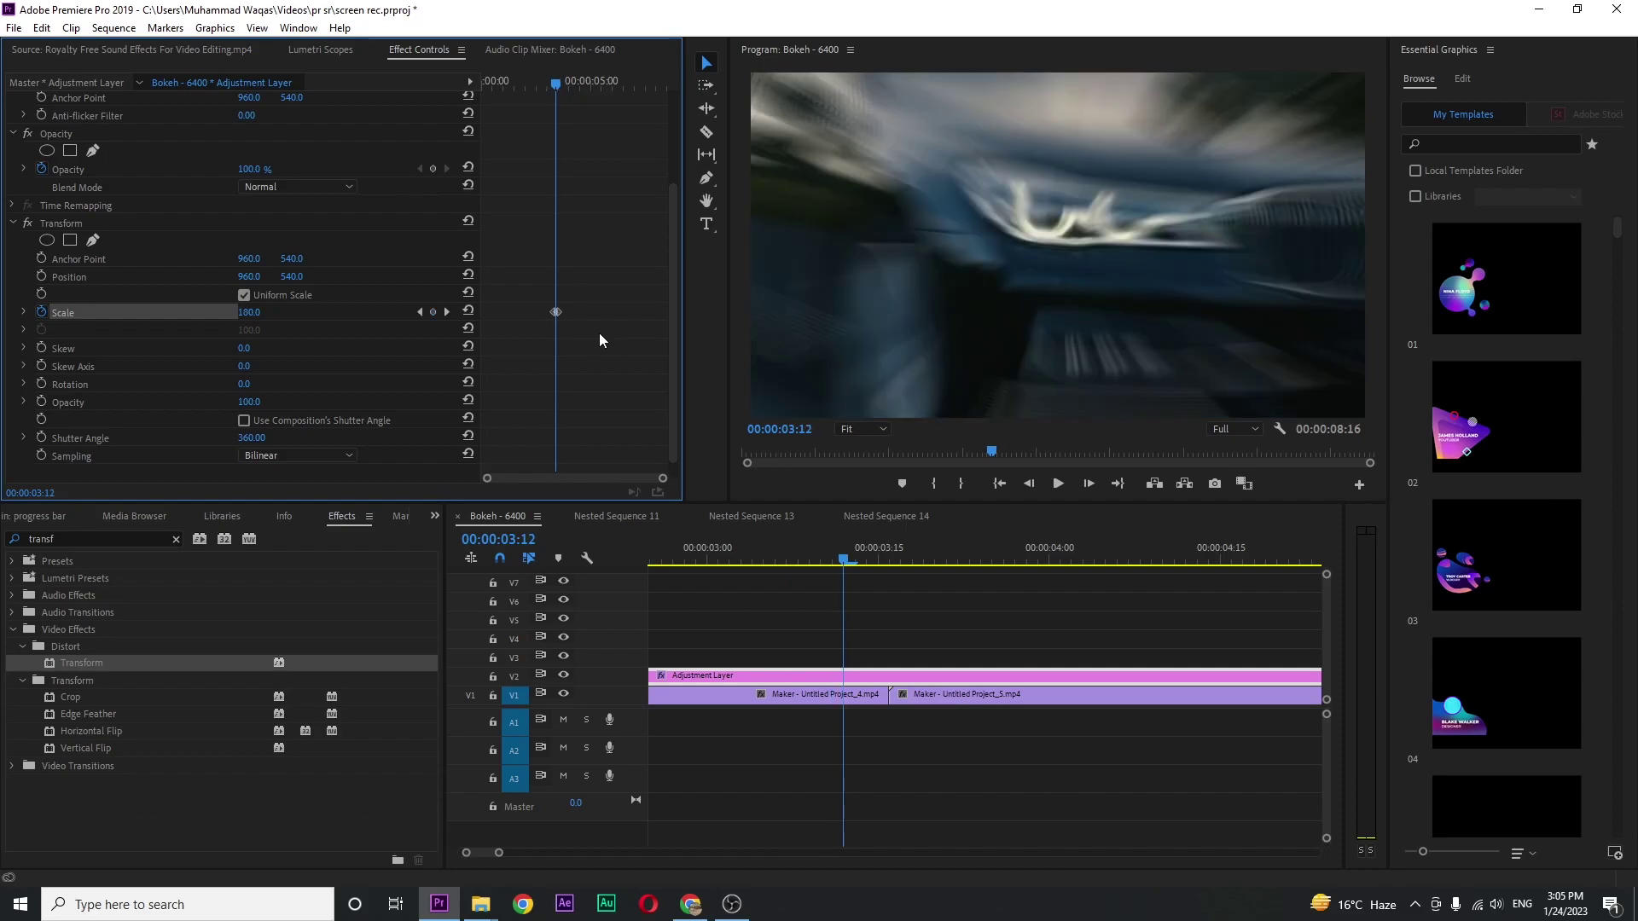
key(Right)
key(Right)
key(Right)
key(Right)
key(Right)
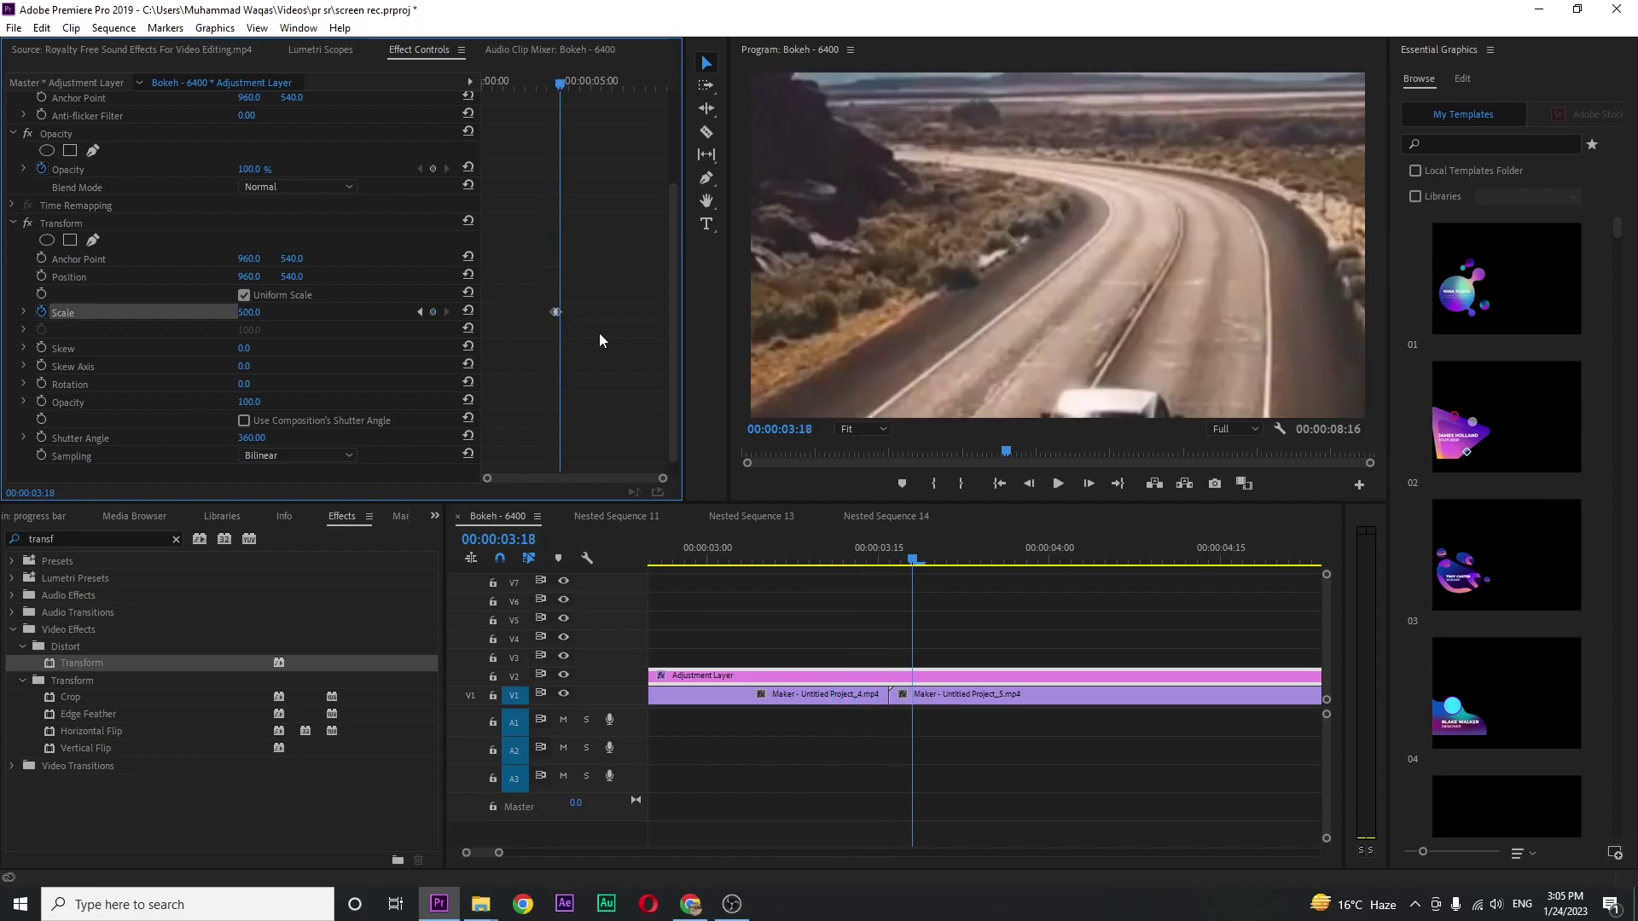
key(Right)
key(Right)
key(Right)
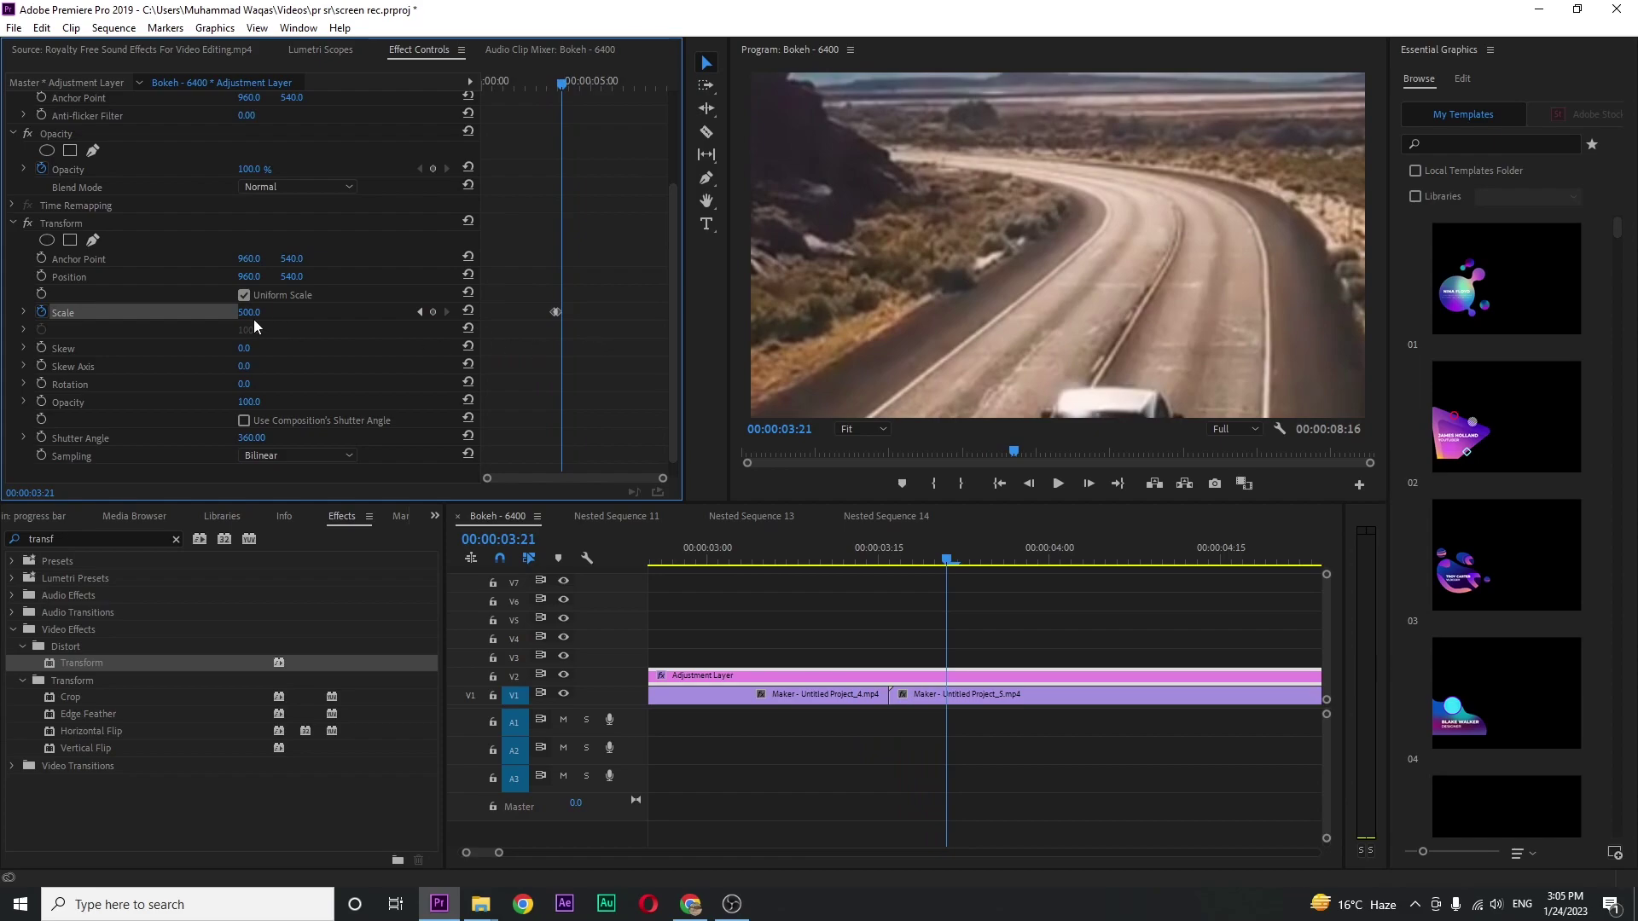
click(251, 312)
text(100)
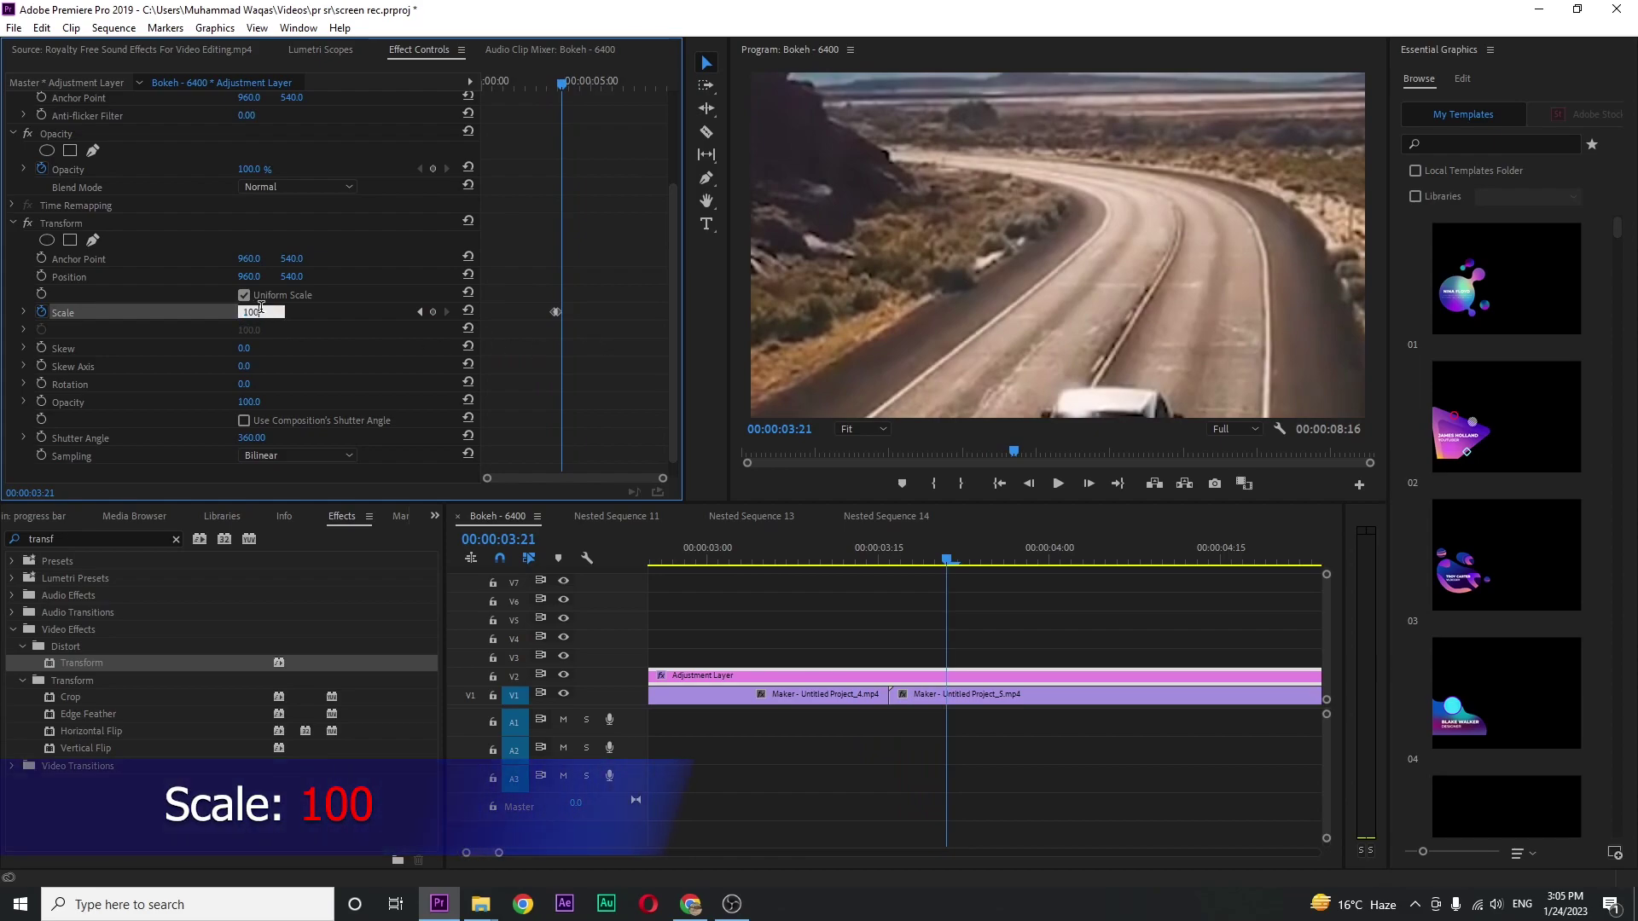
key(Return)
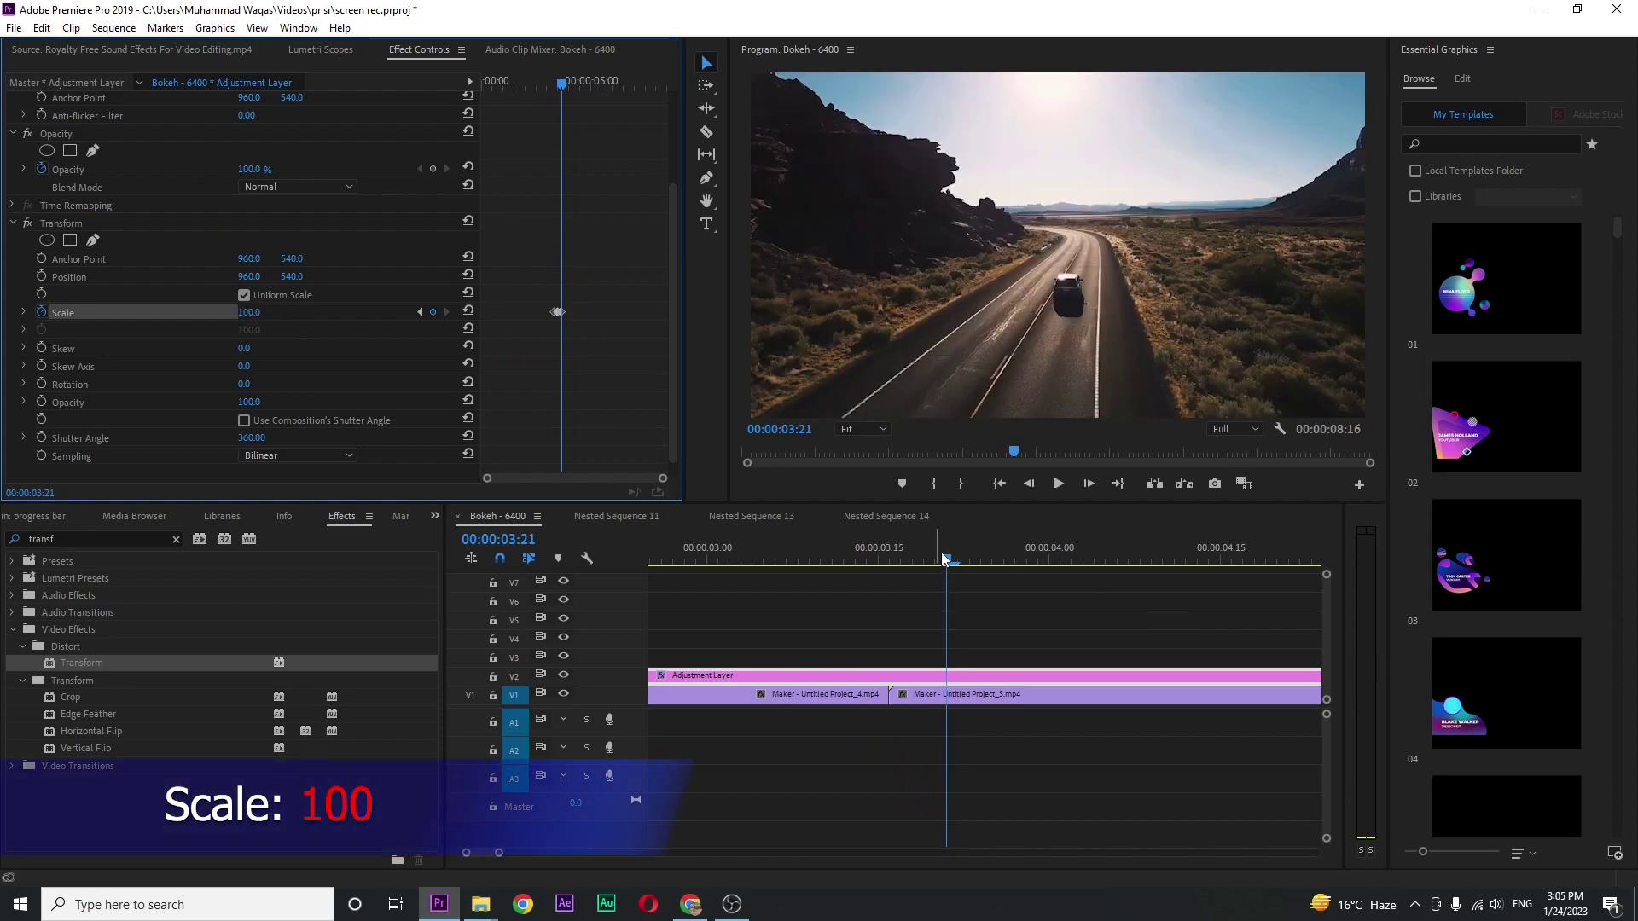
Zoom the timeline out to the full sequence and scrub across the zoom transition at the cut.
mouse_move(943, 561)
mouse_down()
mouse_move(810, 564)
mouse_move(1050, 562)
mouse_up()
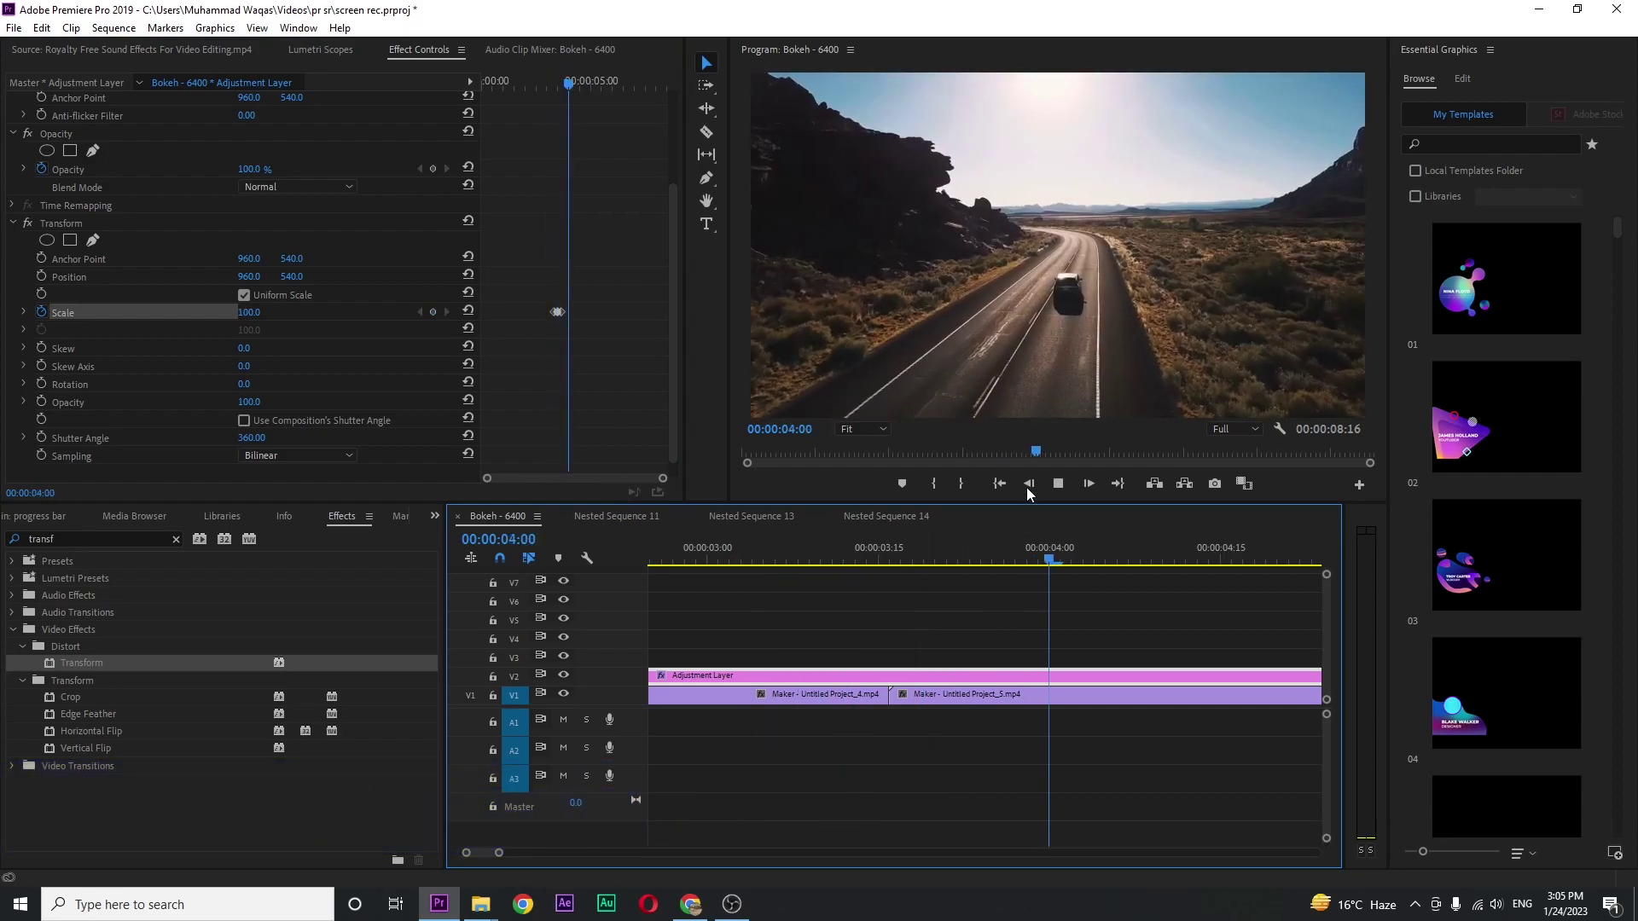
drag(498, 853, 579, 853)
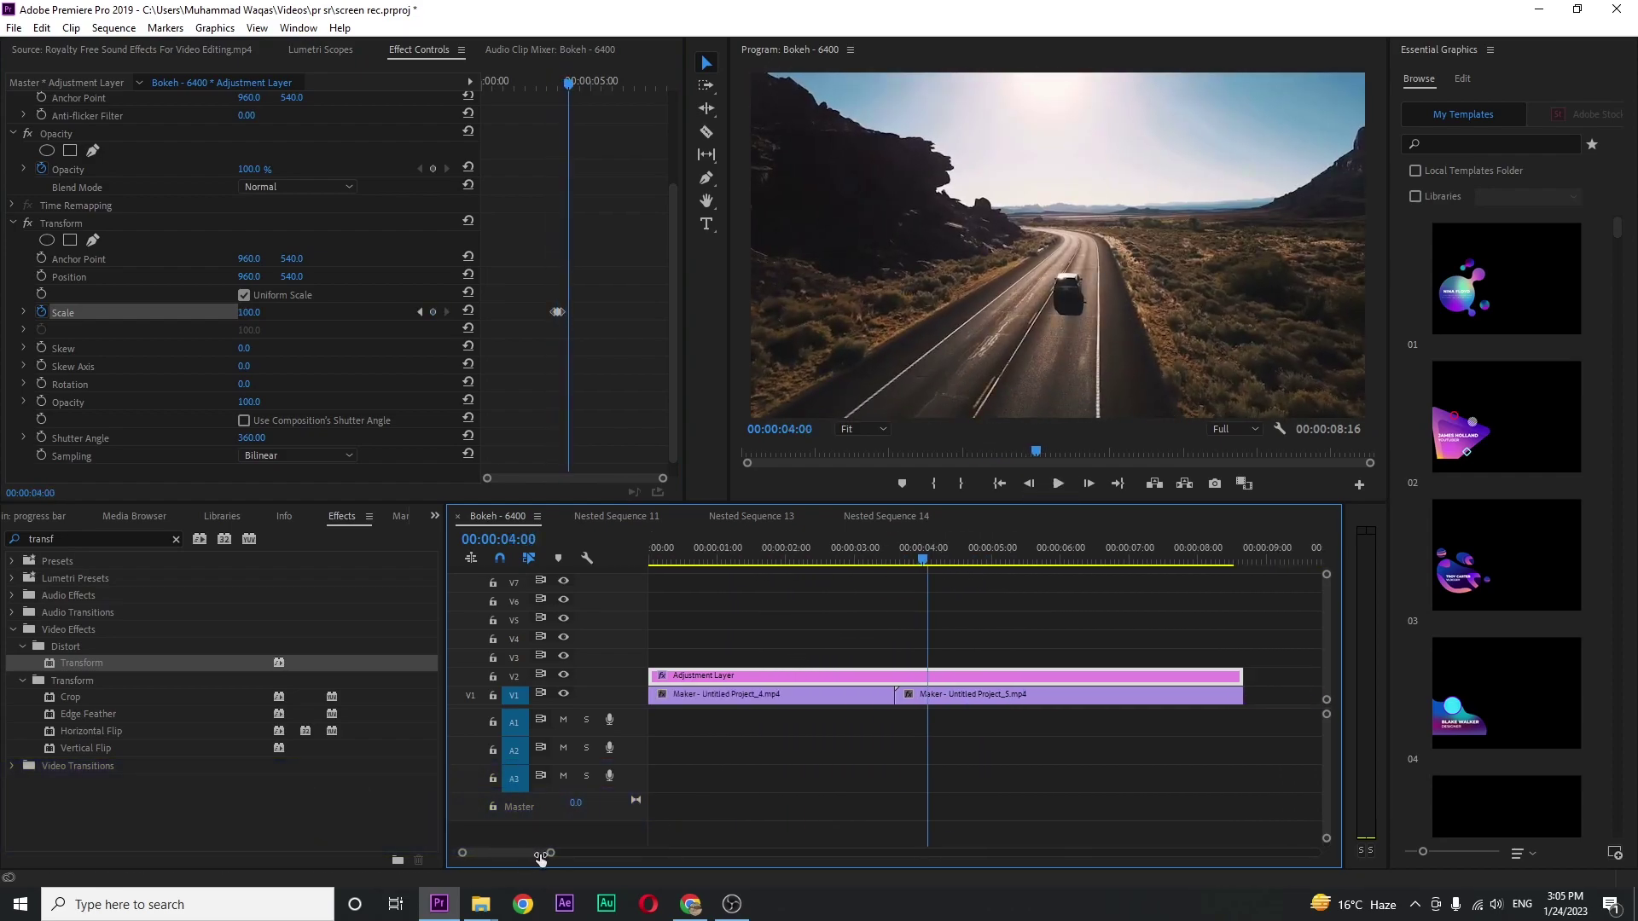
click(803, 561)
drag(803, 561, 830, 561)
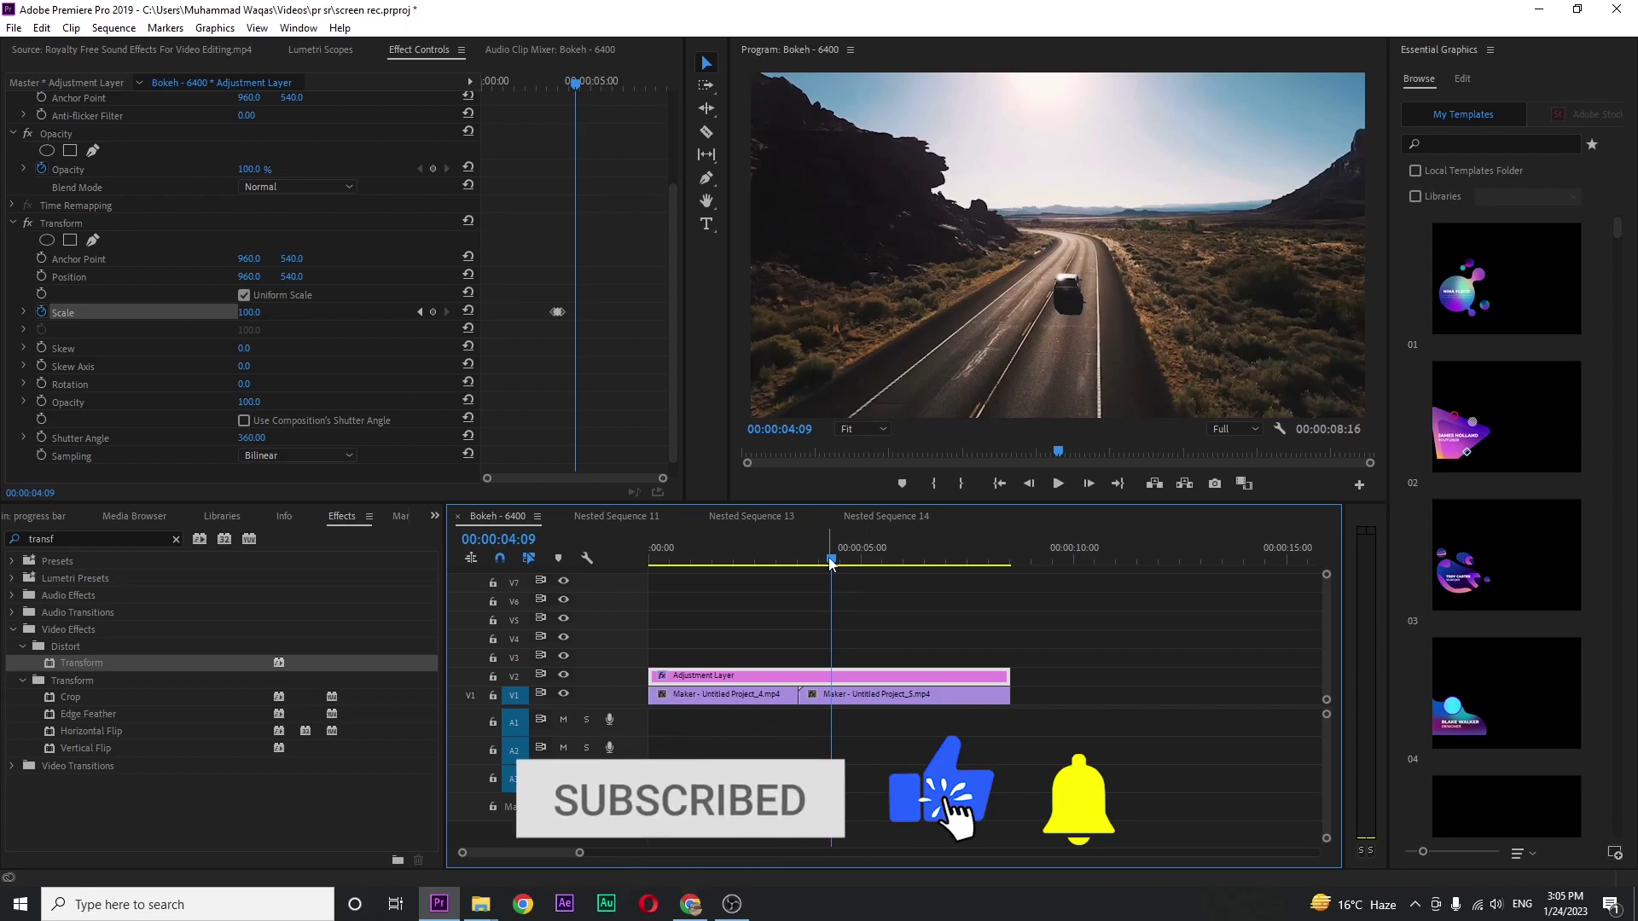
drag(832, 564, 777, 570)
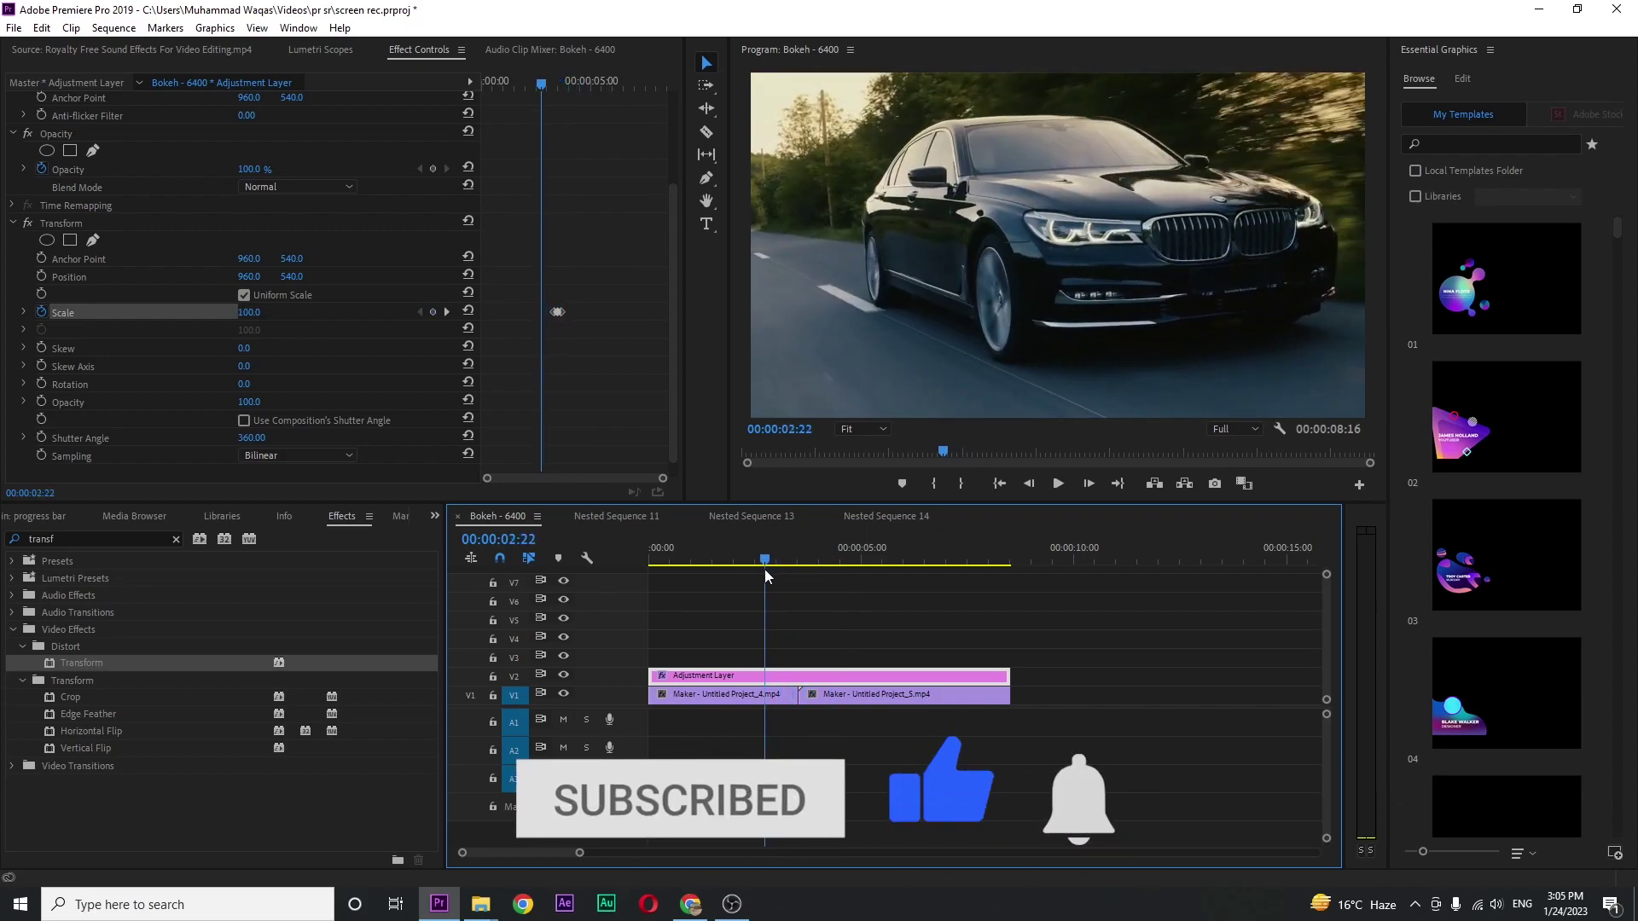
key(space)
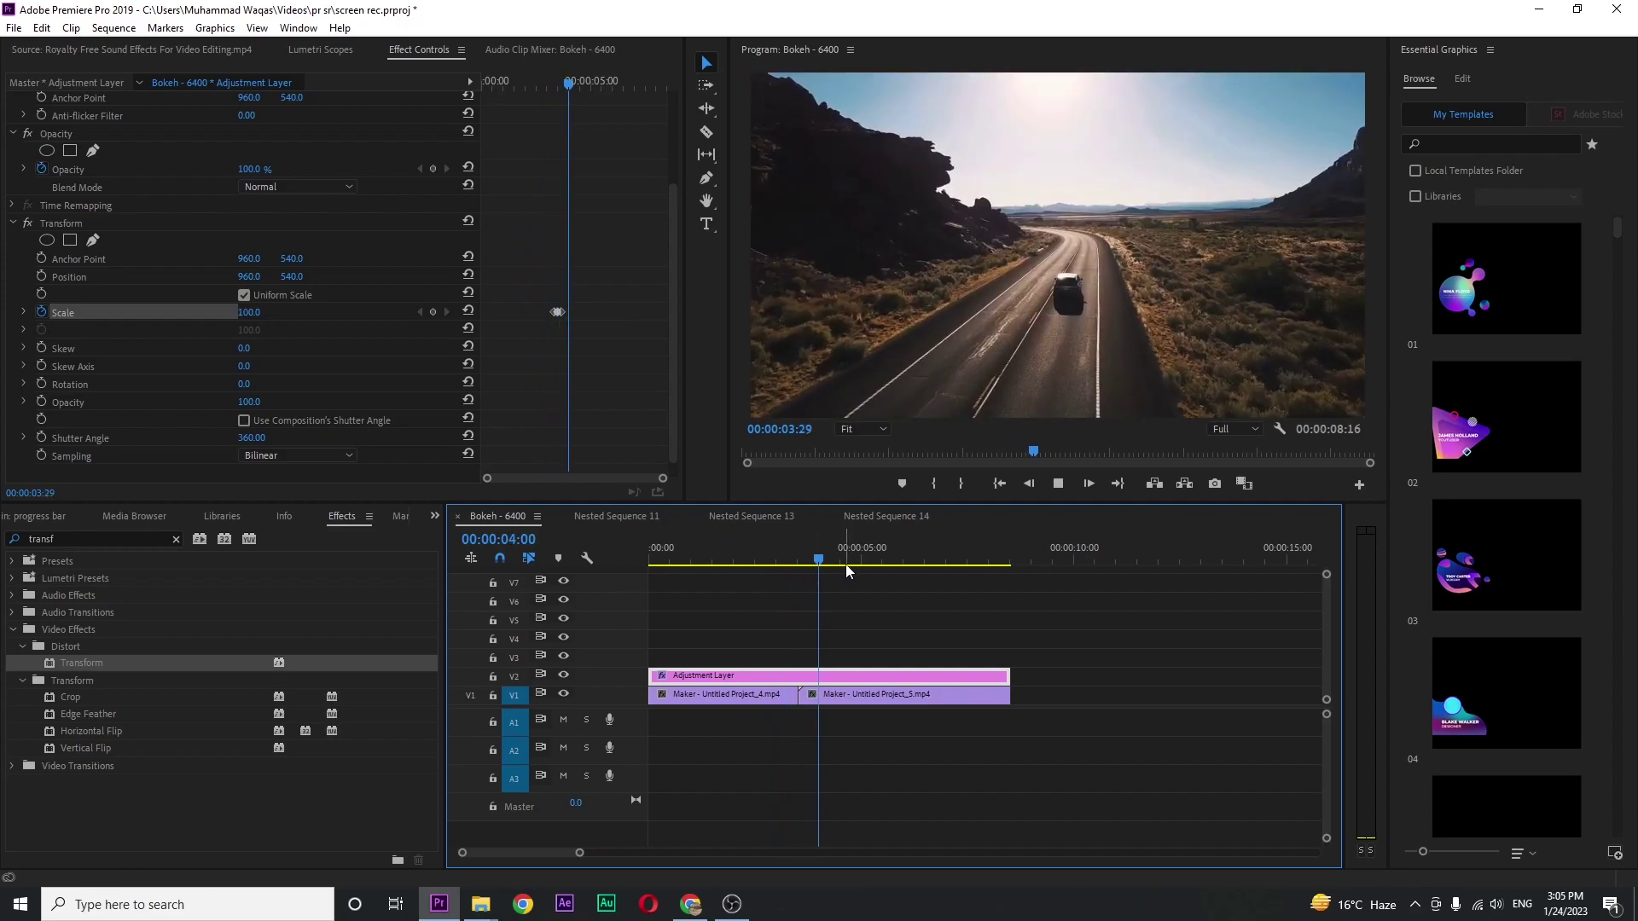